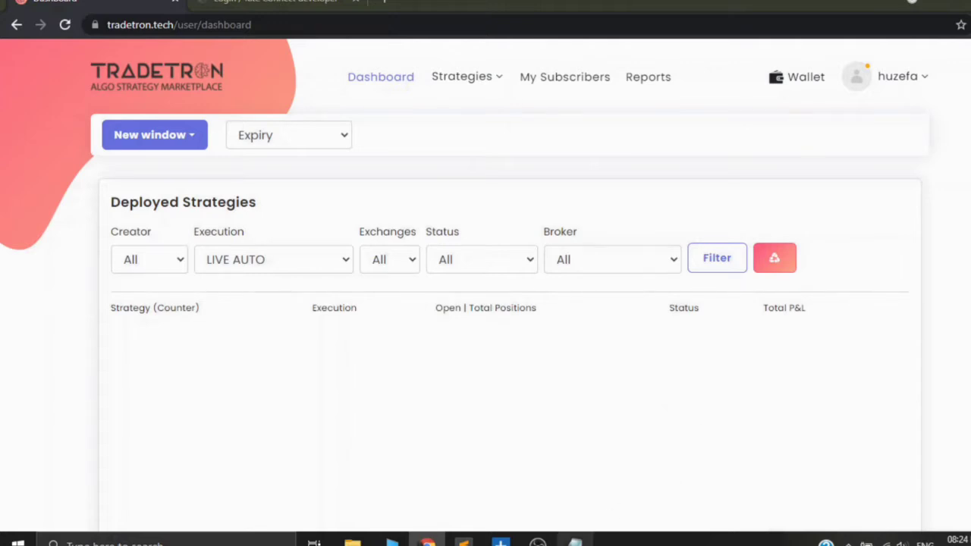
left_click(575, 540)
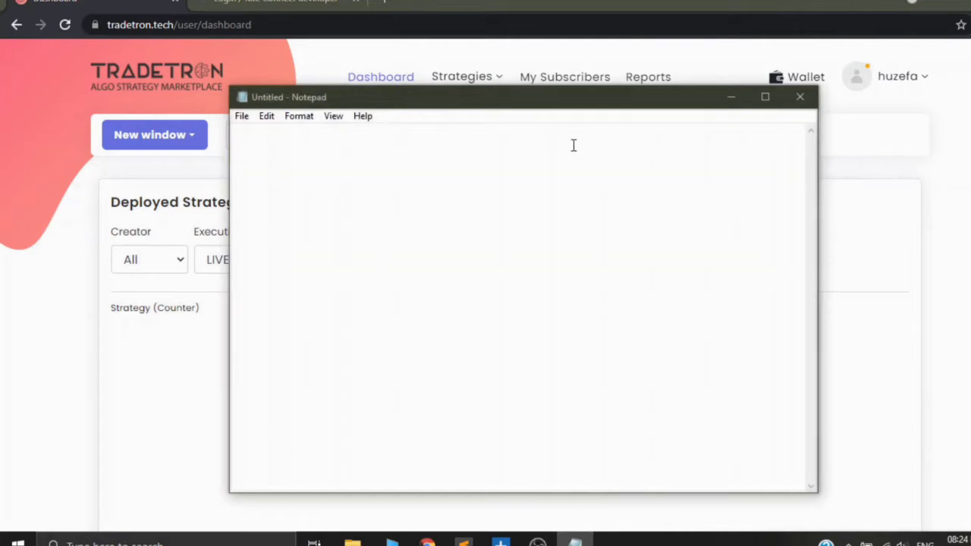
left_click(730, 97)
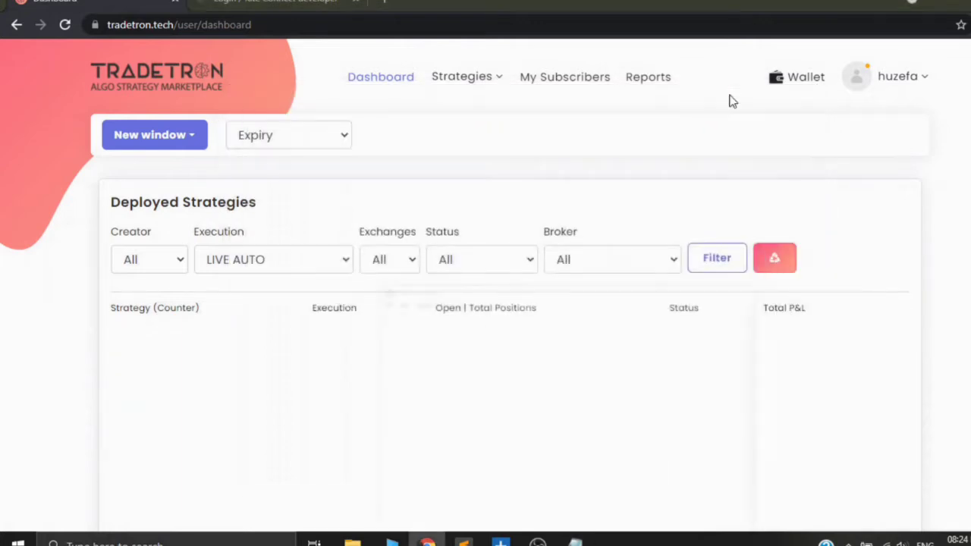
left_click(714, 265)
Step: Copy the Tradetron user ID from the account's profile page
left_click(905, 87)
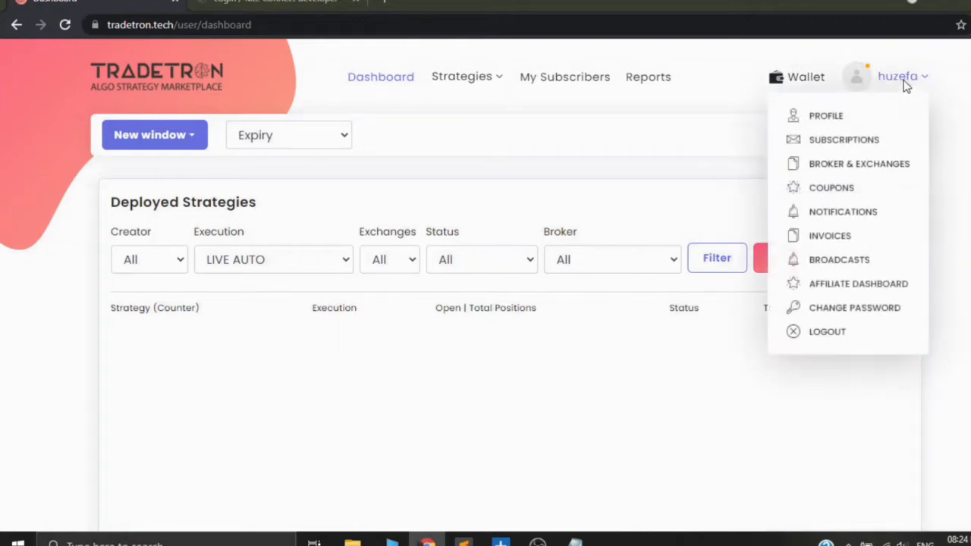
left_click(826, 121)
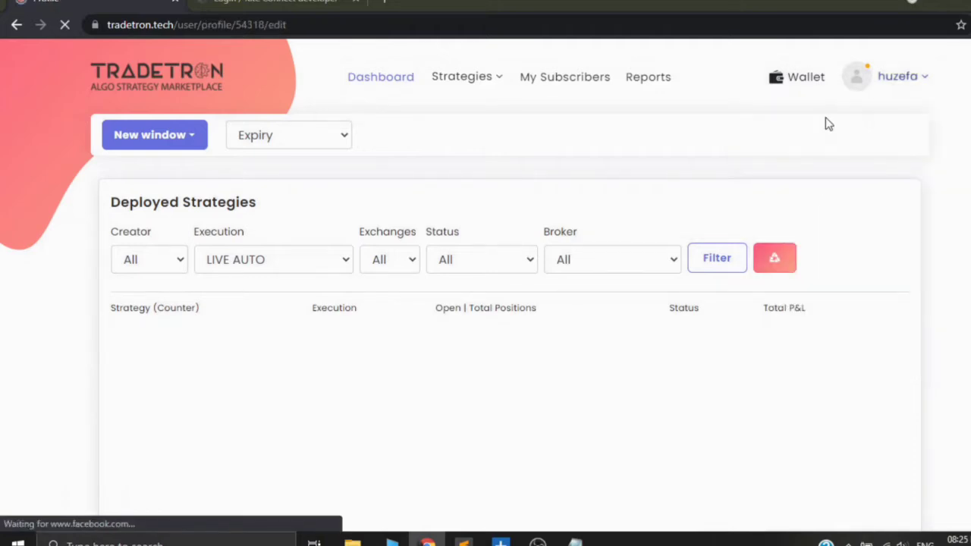
scroll(812, 266, "down", 1)
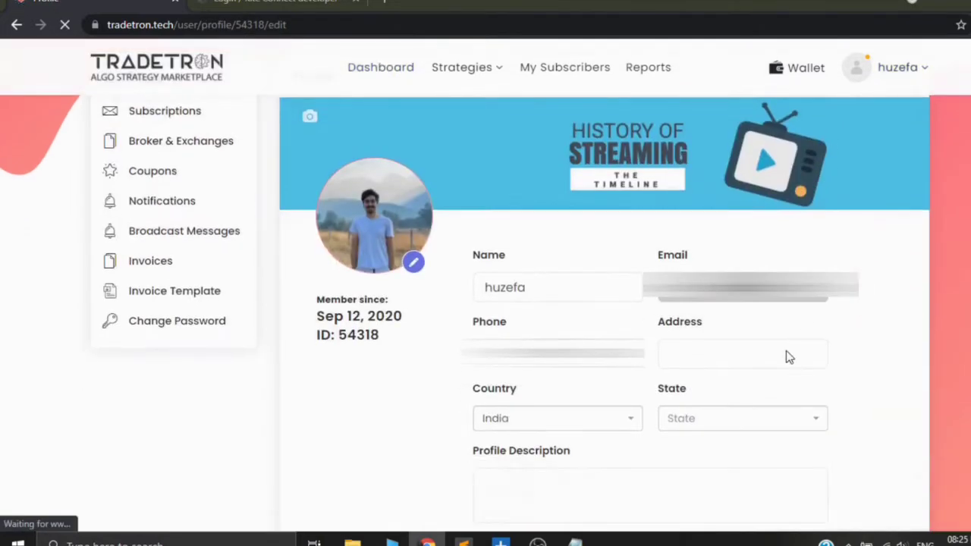
left_click_drag(308, 334, 392, 347)
left_click(392, 347)
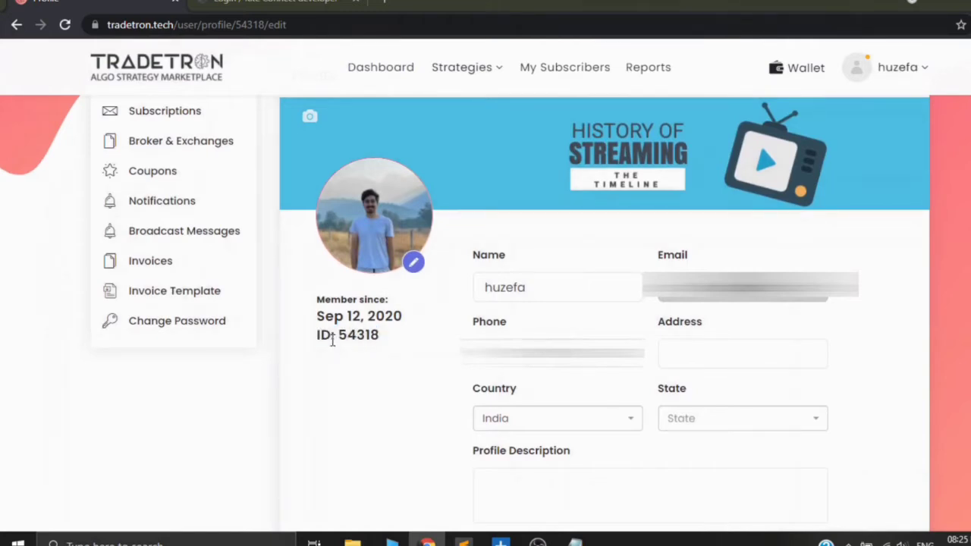
mouse_move(334, 334)
left_mouse_down()
mouse_move(374, 336)
mouse_move(336, 336)
left_mouse_up()
key("ctrl+c")
right_click(367, 335)
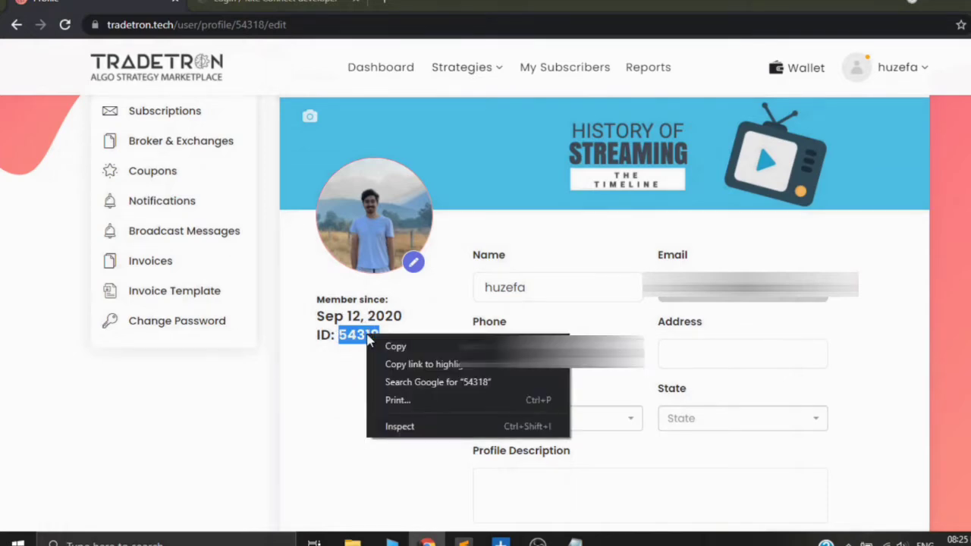
left_click(396, 346)
Step: Switch to Notepad, paste the copied user ID into the blank document, and return to the browser
left_click(575, 540)
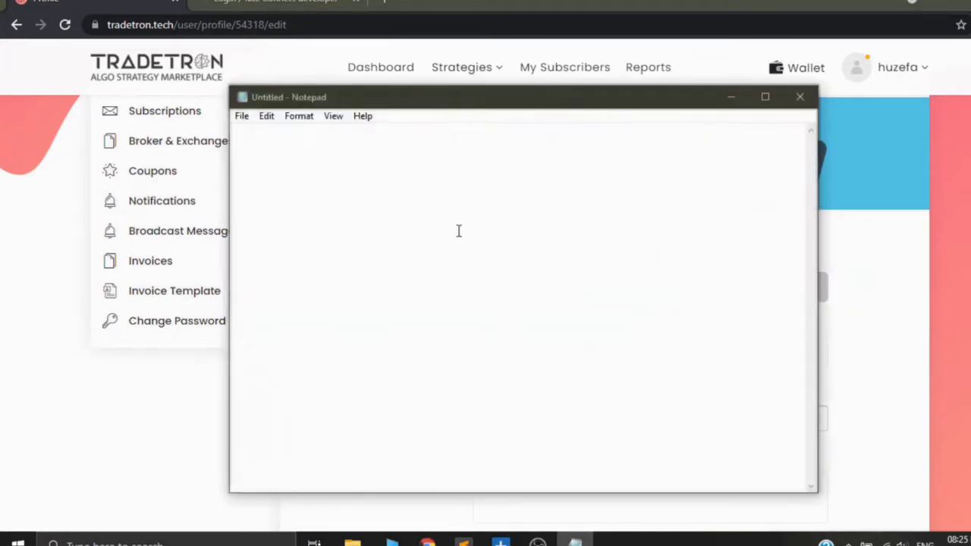
right_click(460, 229)
left_click(465, 295)
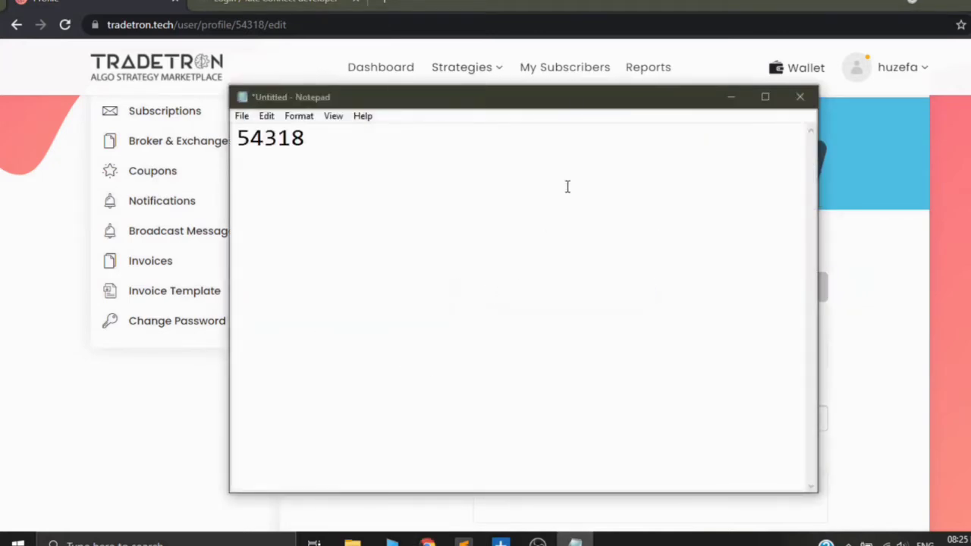
left_click(732, 97)
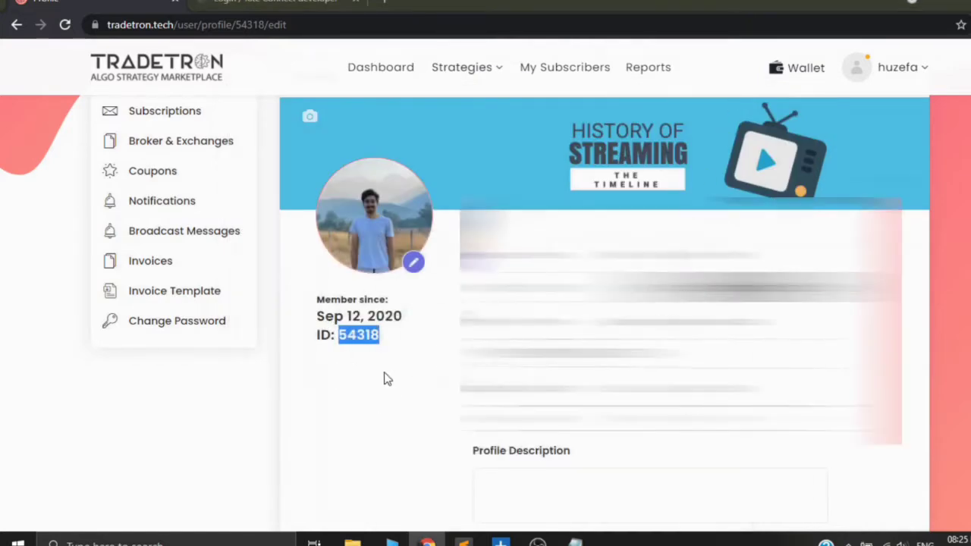
Step: Open Zerodha's setup instructions from the list of Indian brokers on the Partners page
scroll(390, 351, "down", 4)
scroll(390, 351, "down", 7)
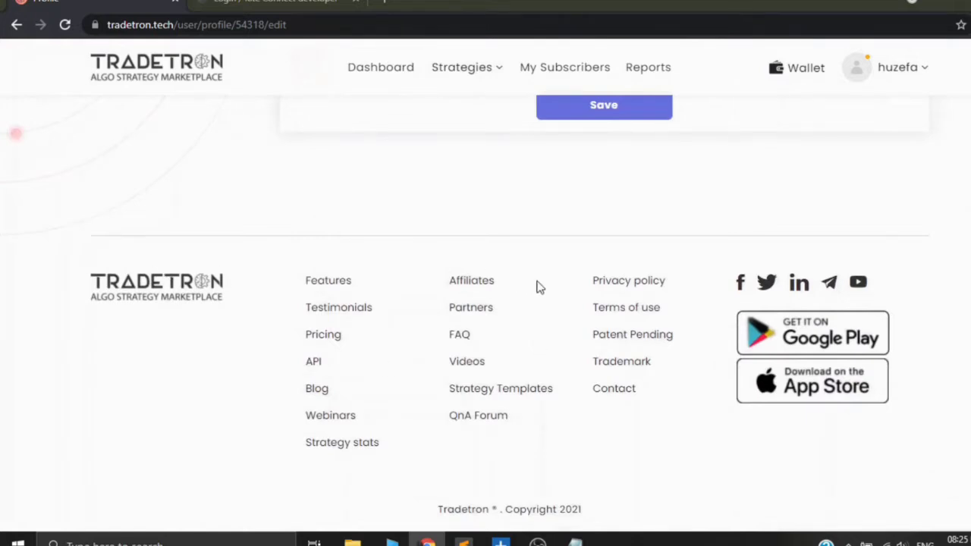
left_click(467, 311)
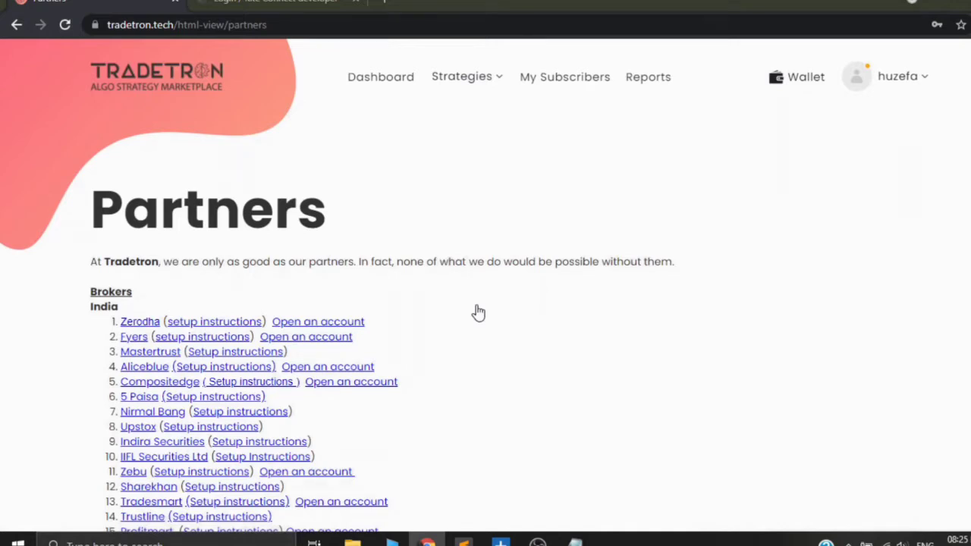
scroll(478, 313, "down", 1)
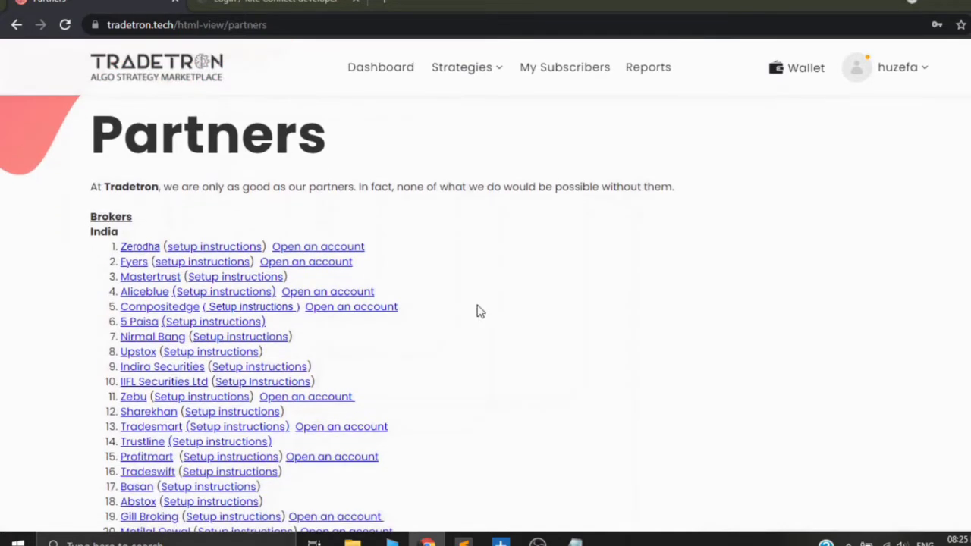
scroll(480, 312, "down", 1)
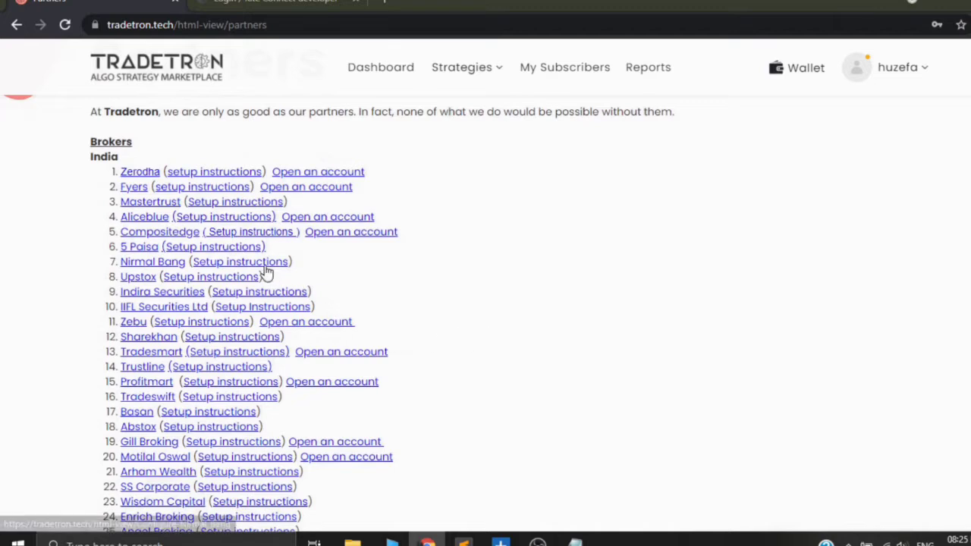
left_click(222, 178)
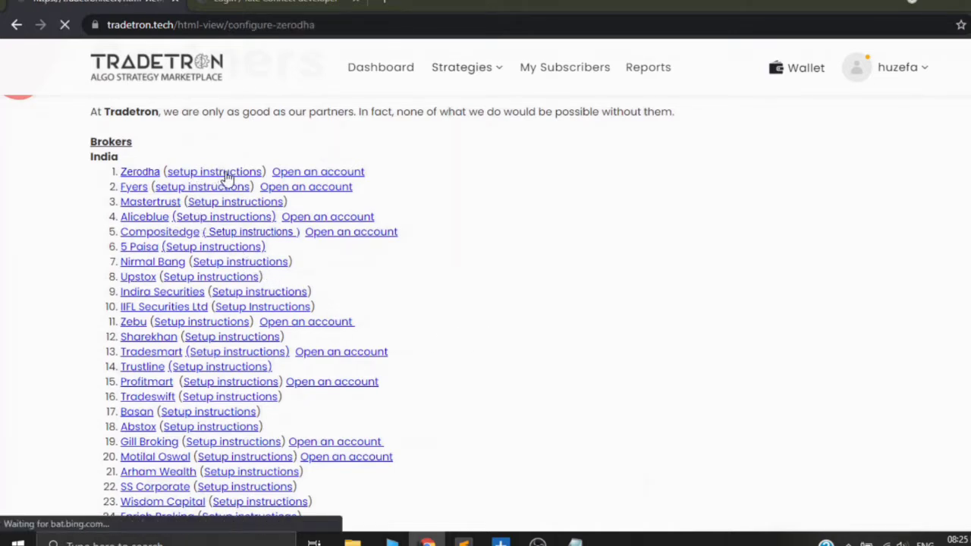
scroll(273, 301, "down", 1)
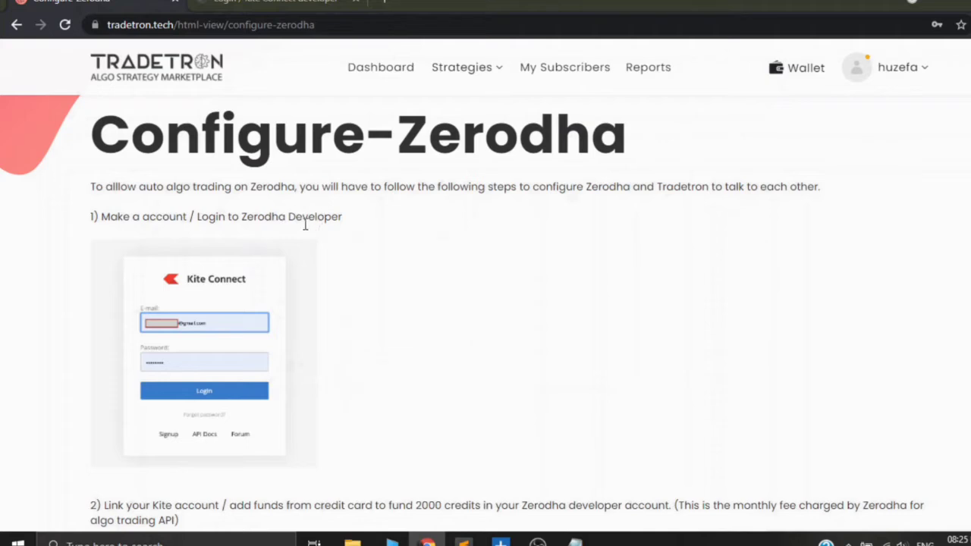
Step: Search Google for "Zerodha Developer" from the instructions and log in to the Kite Connect developer site with the prefilled credentials
left_click_drag(241, 216, 343, 218)
right_click(329, 218)
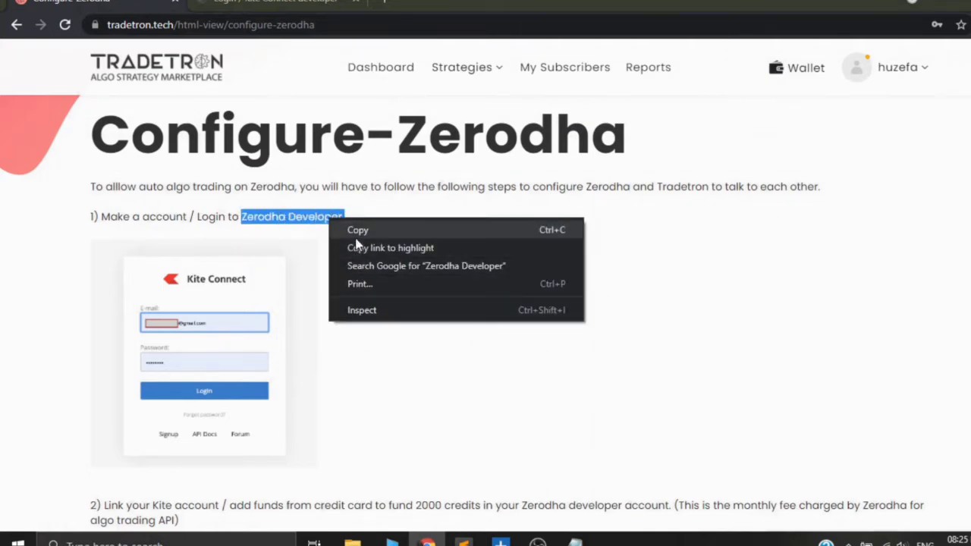
left_click(363, 267)
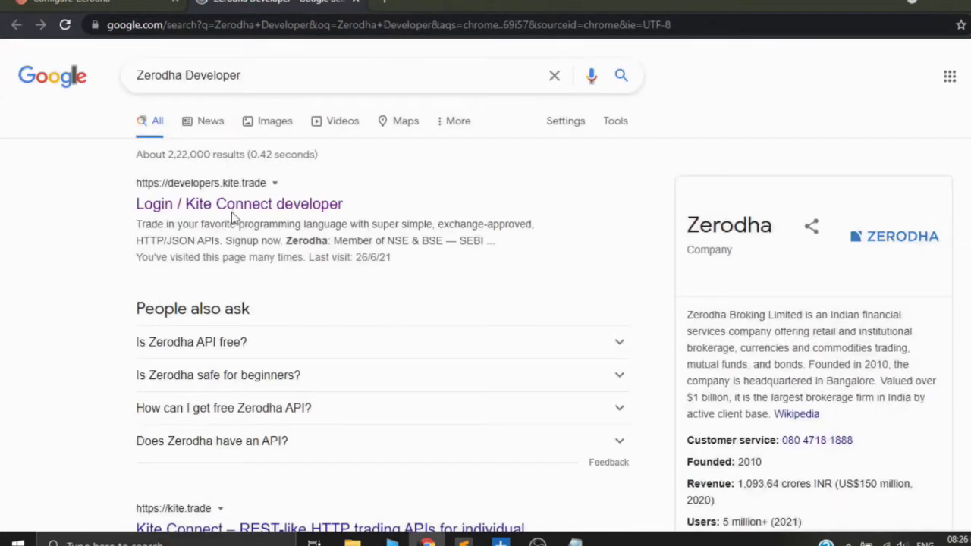
left_click(282, 208)
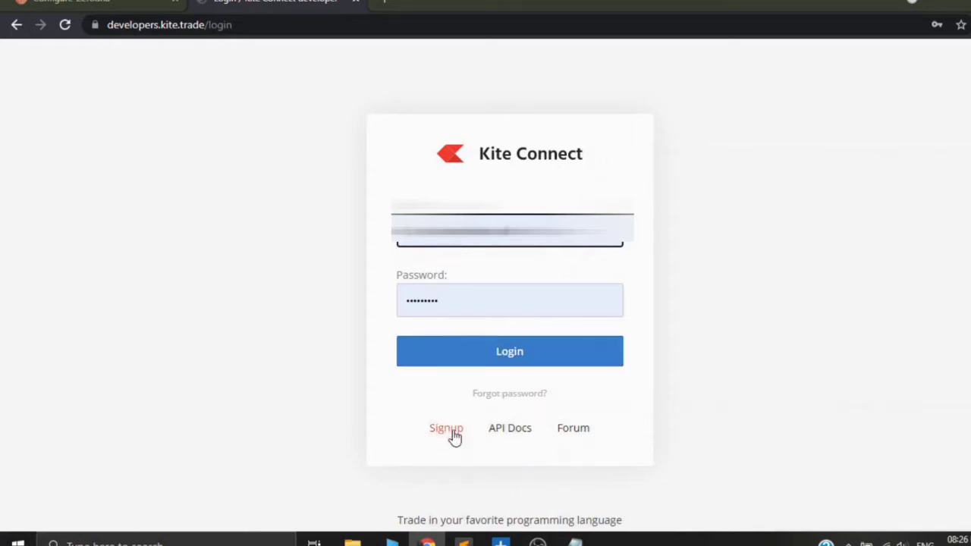
left_click(506, 353)
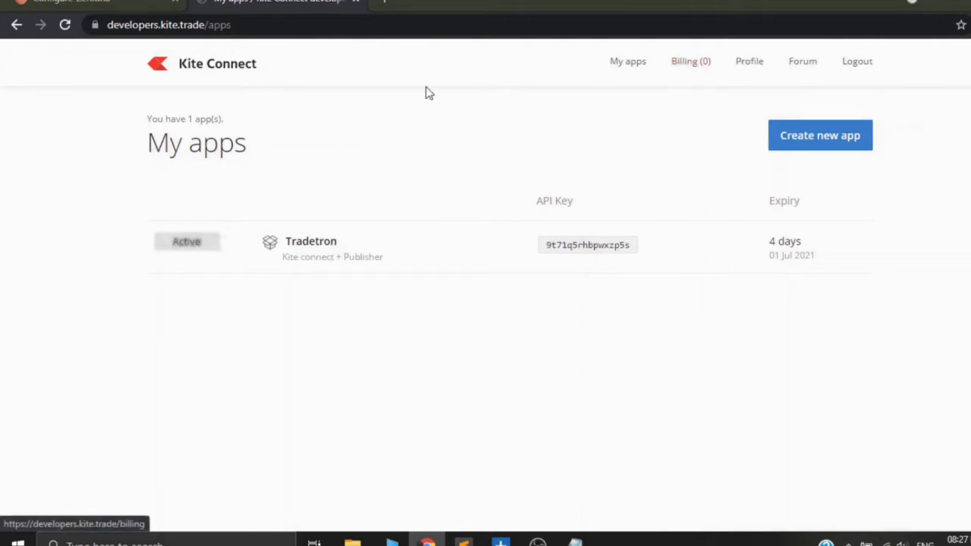
Step: Examine the billing page's options for adding 2000 credits through the linked trading account or the payment gateway
left_click(686, 70)
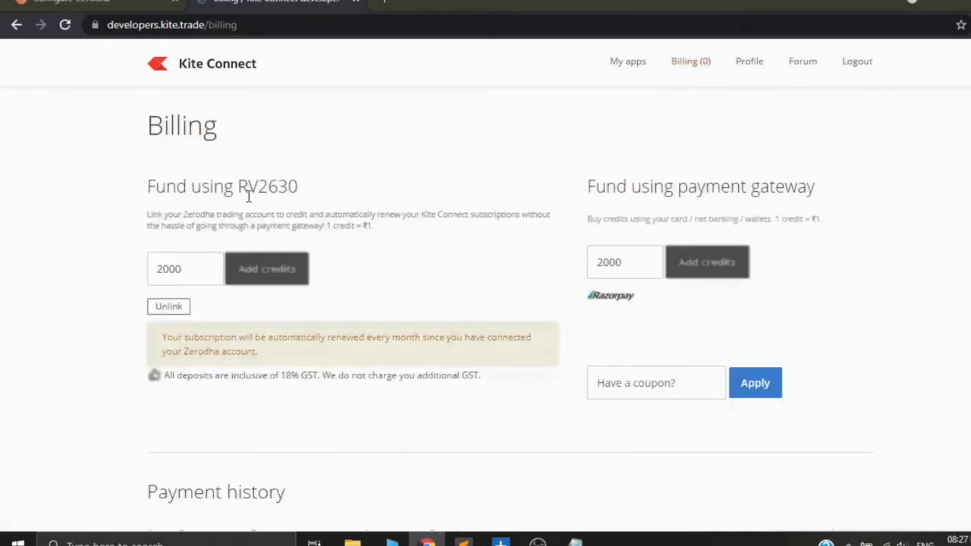
left_click(251, 277)
left_click(707, 261)
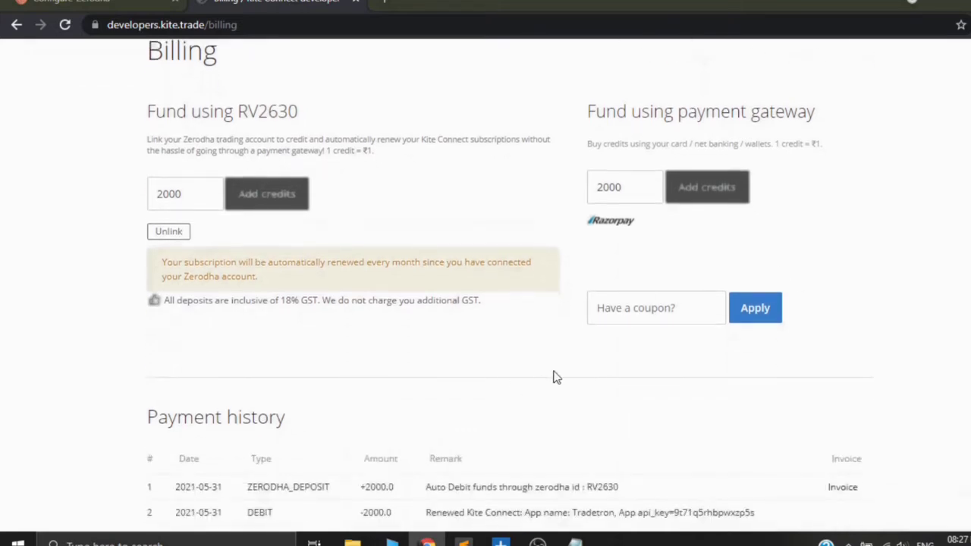
scroll(581, 371, "up", 2)
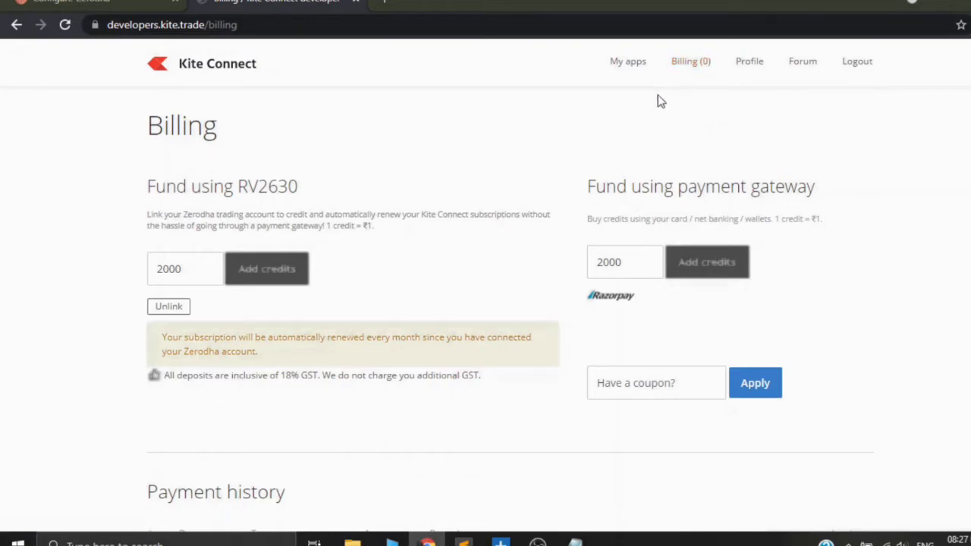
Step: Start creating a new app in Kite Connect's app list and name it Tradetron1
left_click(621, 67)
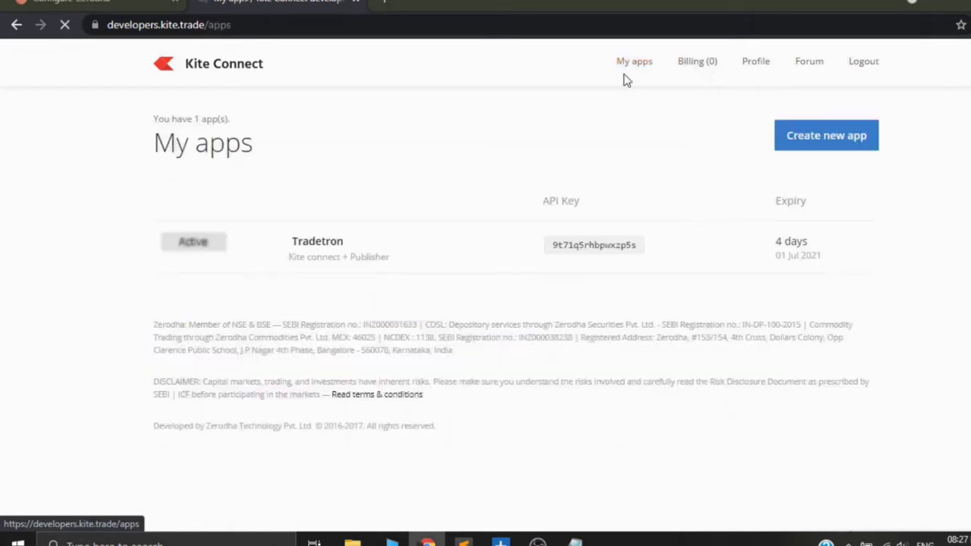
left_click(820, 139)
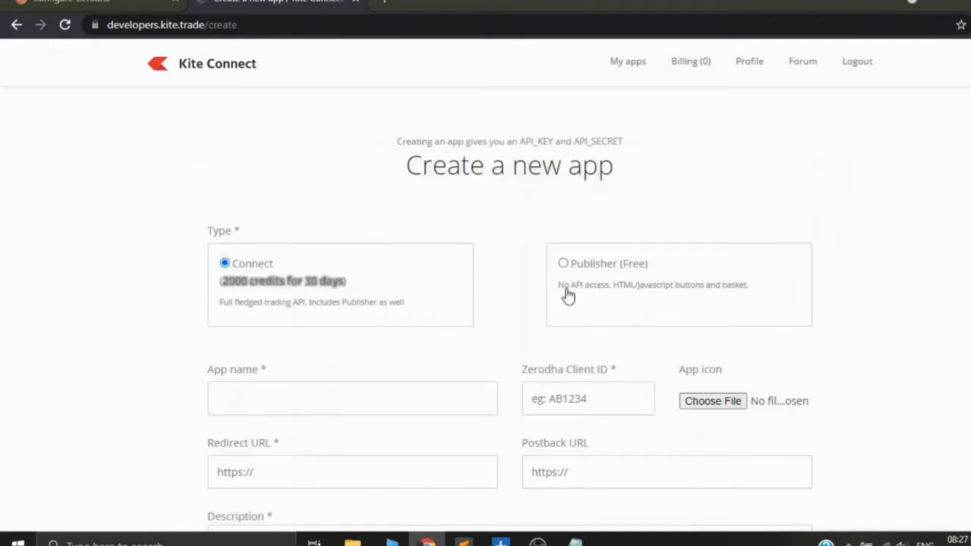
scroll(326, 316, "down", 1)
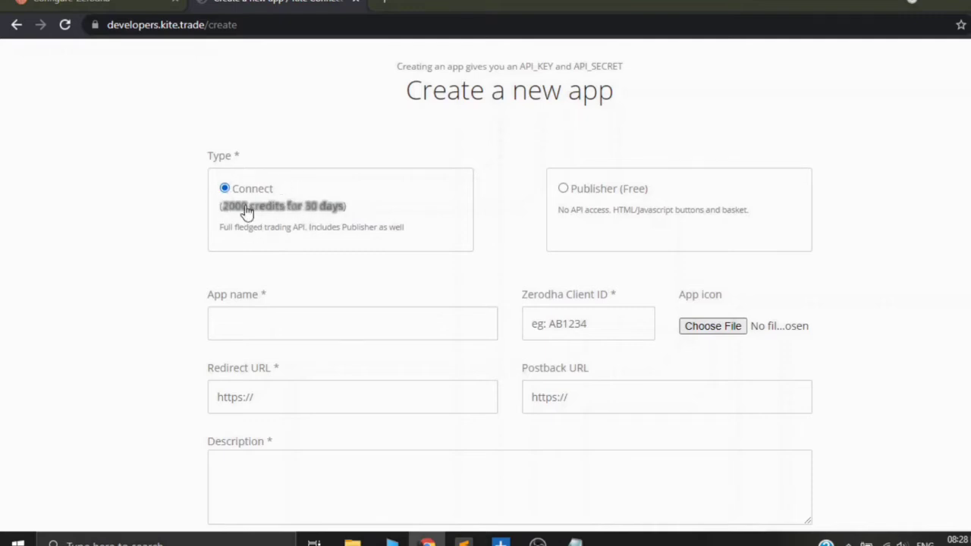
scroll(252, 292, "down", 1)
left_click(268, 250)
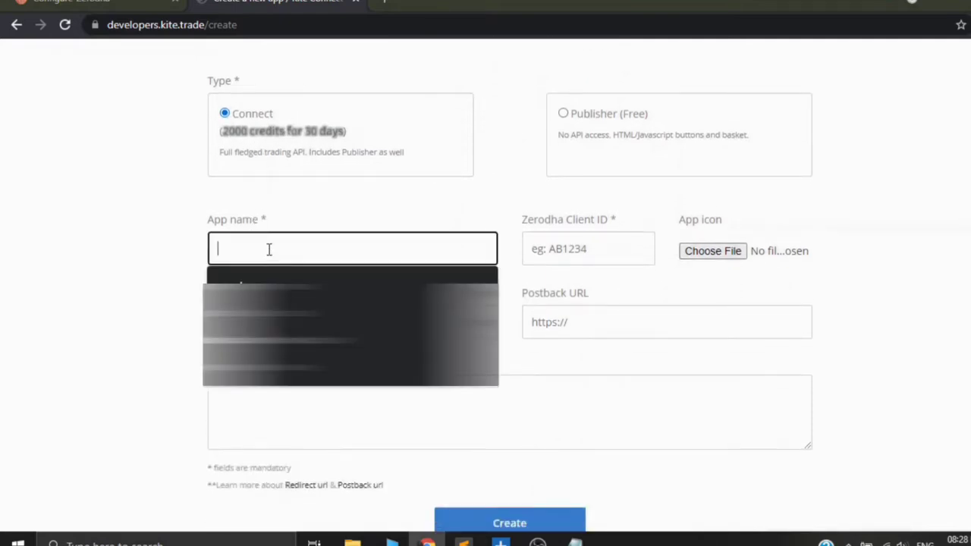
type("Trade")
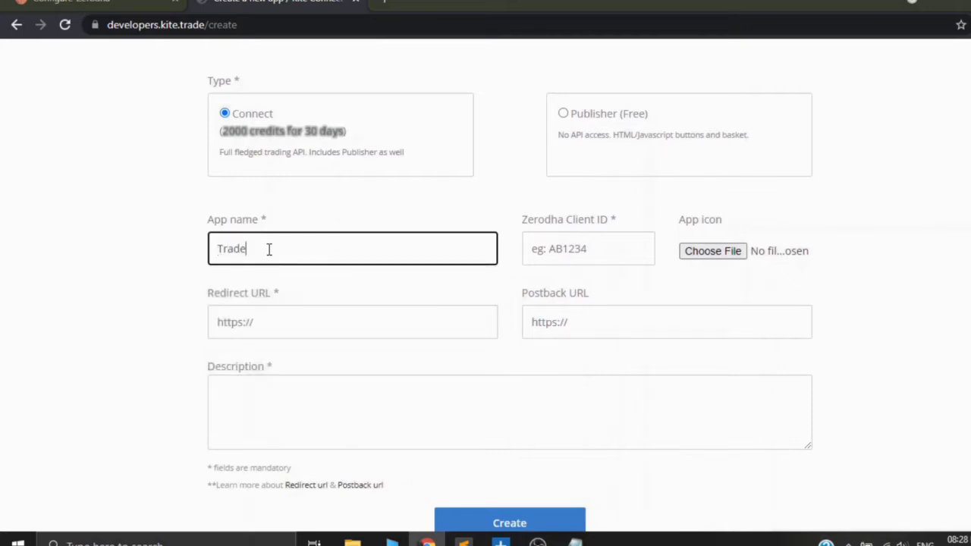
type("tron1")
left_click(89, 308)
Step: Enter the Zerodha client ID for the new app
left_click(616, 241)
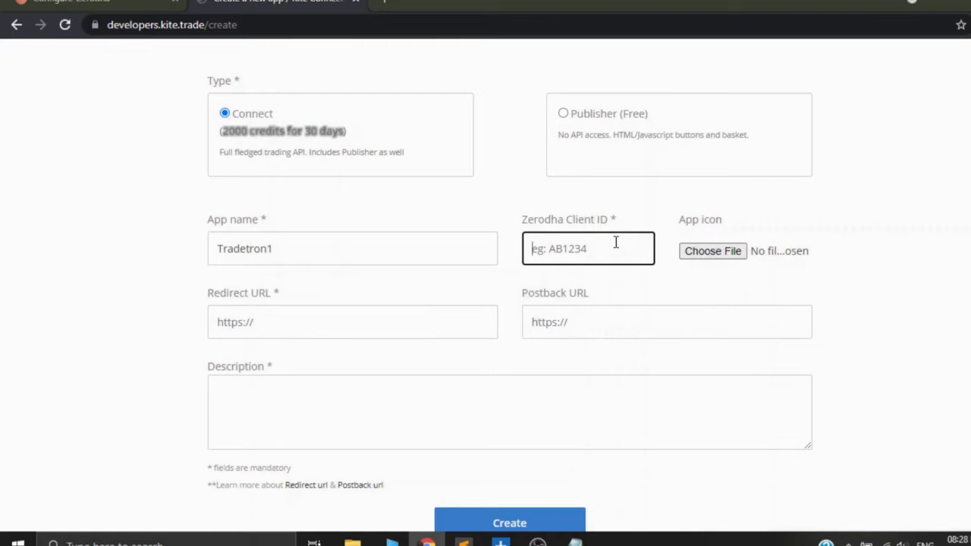
Step: Copy the redirect and postback URL lines from Tradetron's Configure-Zerodha instructions into the Notepad note, below the Tradetron user ID
left_click(328, 334)
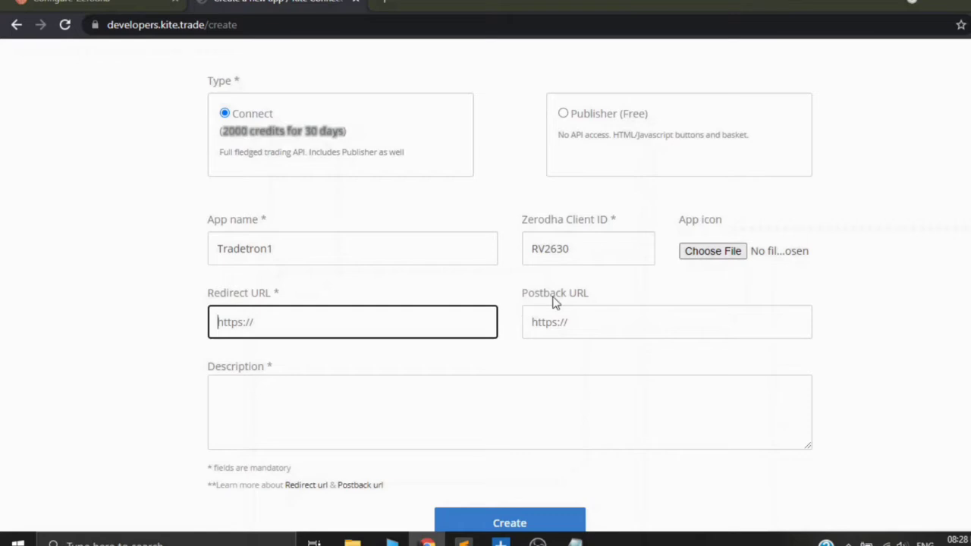
left_click(100, 2)
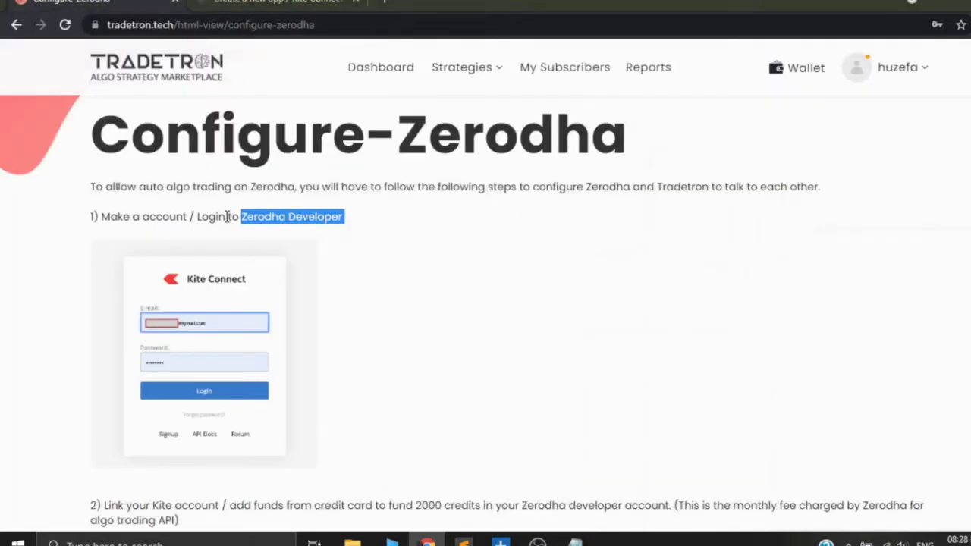
scroll(297, 256, "down", 2)
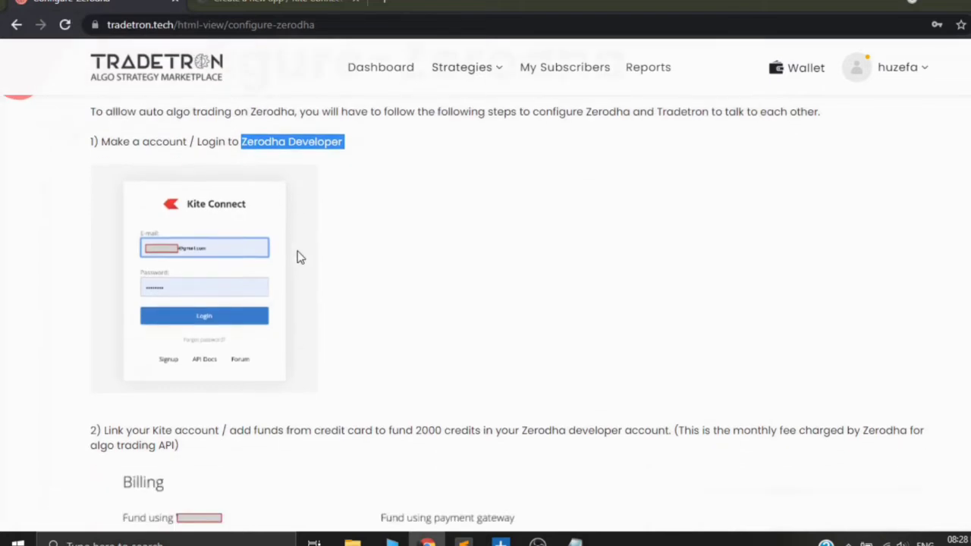
scroll(297, 256, "down", 4)
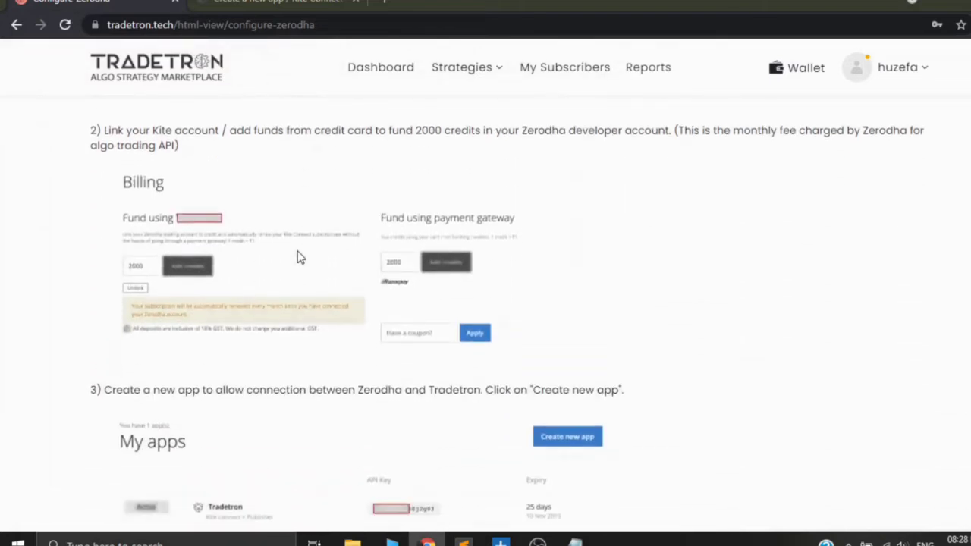
scroll(297, 256, "down", 3)
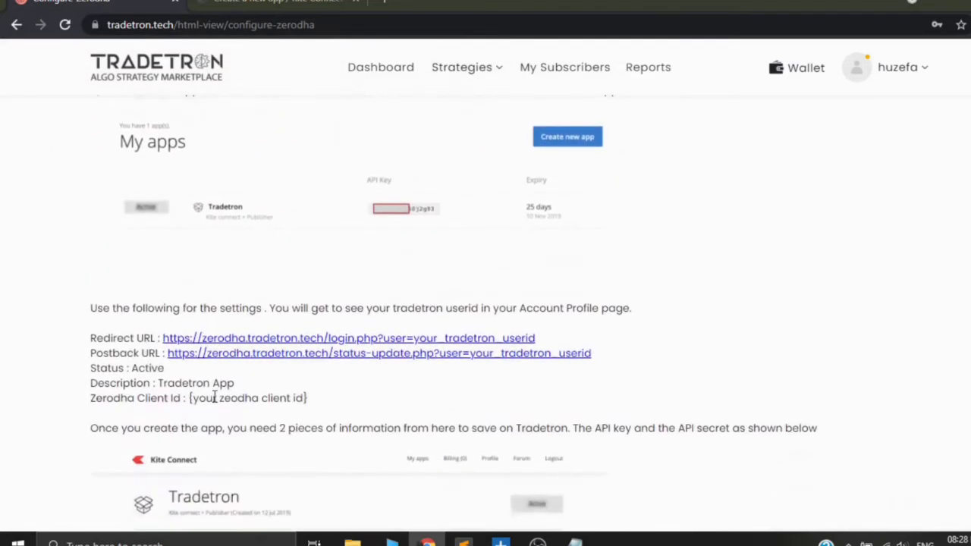
left_click_drag(88, 338, 635, 360)
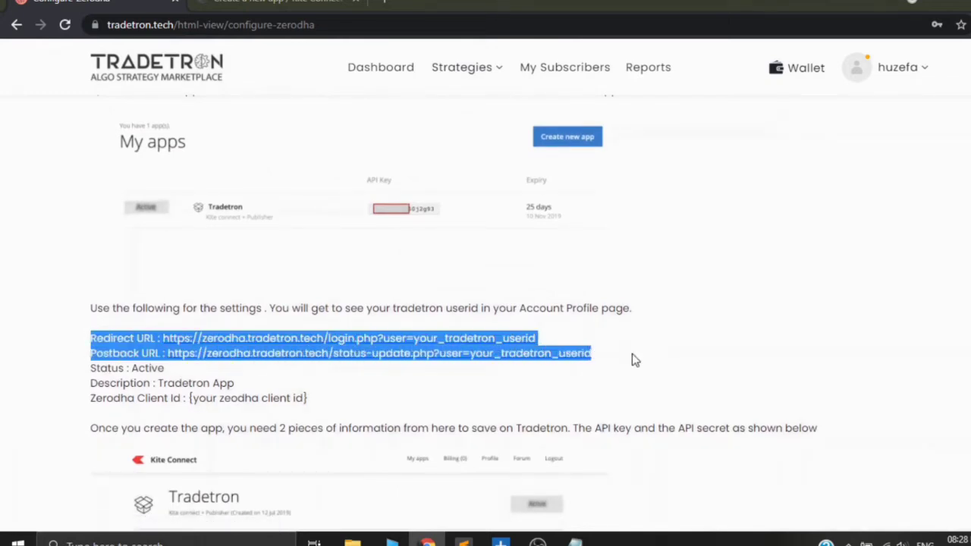
right_click(159, 350)
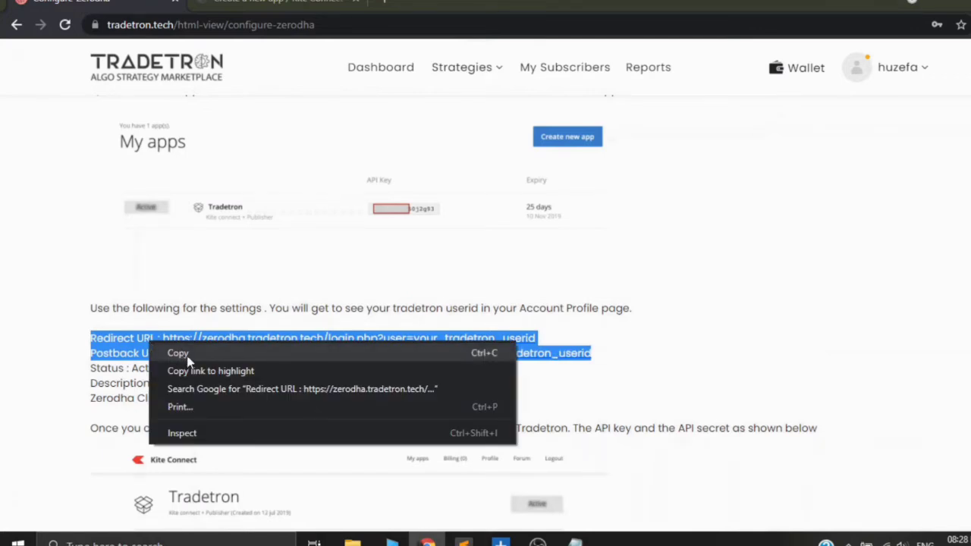
left_click(180, 354)
left_click(575, 542)
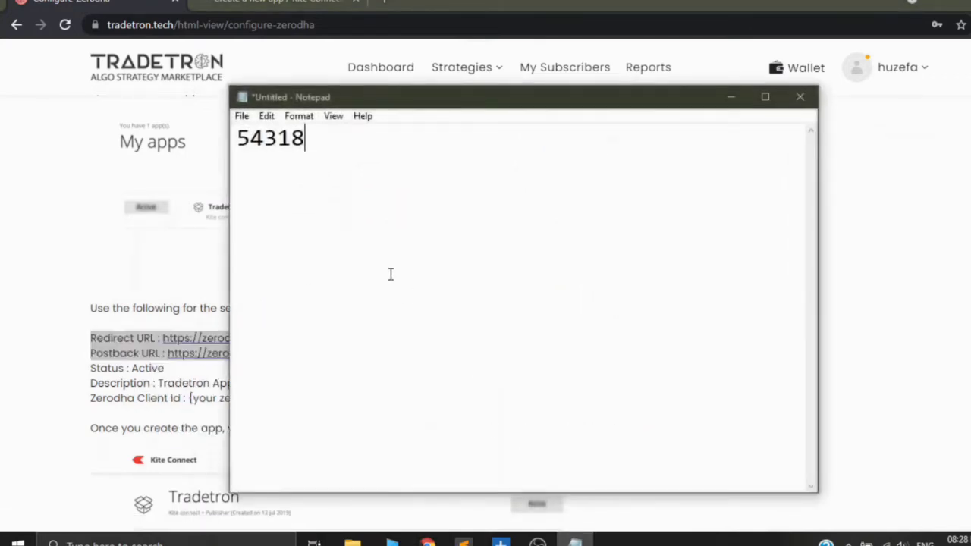
key("Return")
key("Return")
key("ctrl+v")
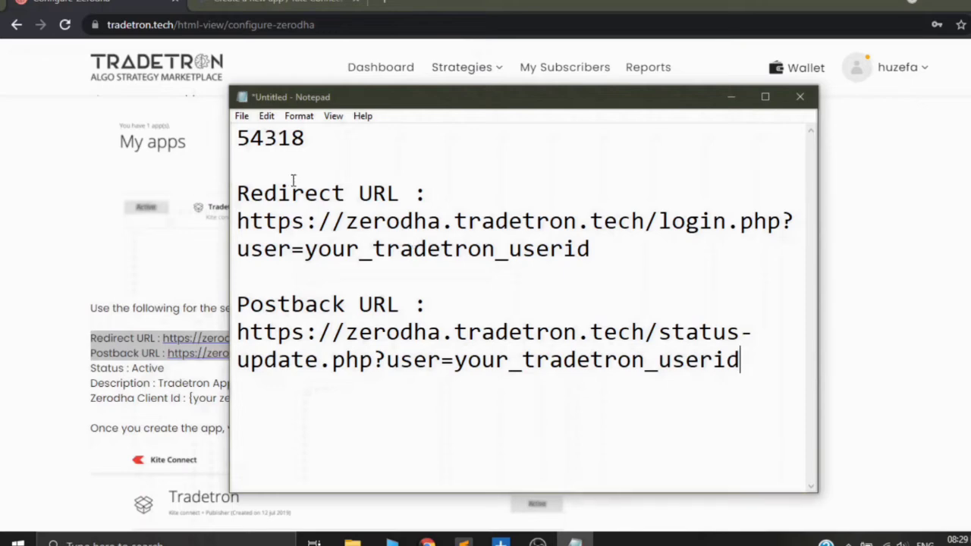
Step: Replace the your_tradetron_userid placeholder in the note's redirect URL with the Tradetron user ID copied from its first line
left_click_drag(313, 138, 240, 139)
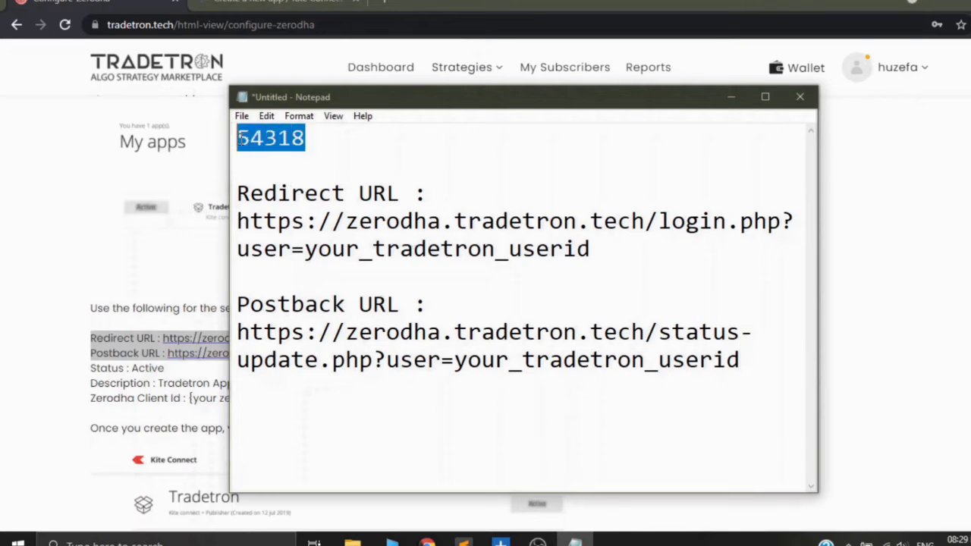
right_click(289, 140)
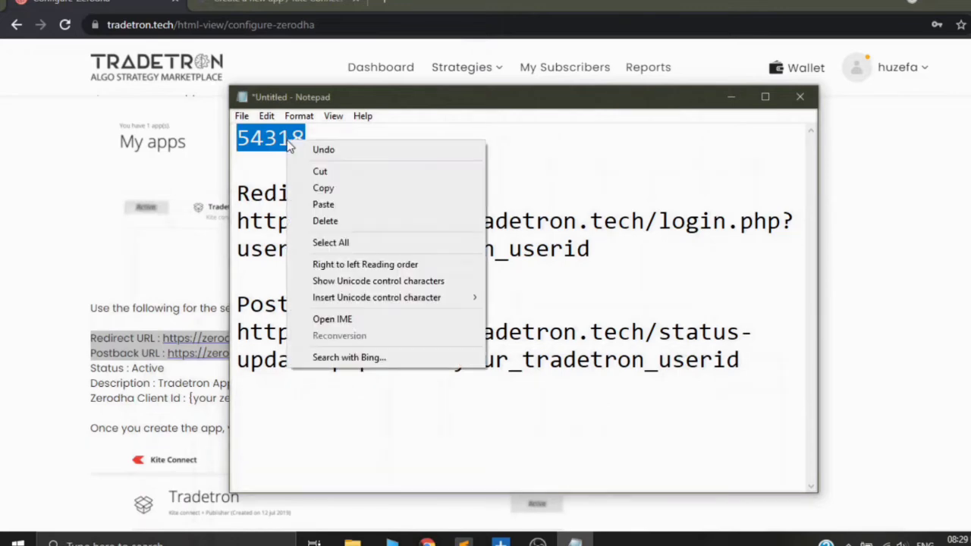
left_click(322, 190)
left_click_drag(304, 250, 601, 258)
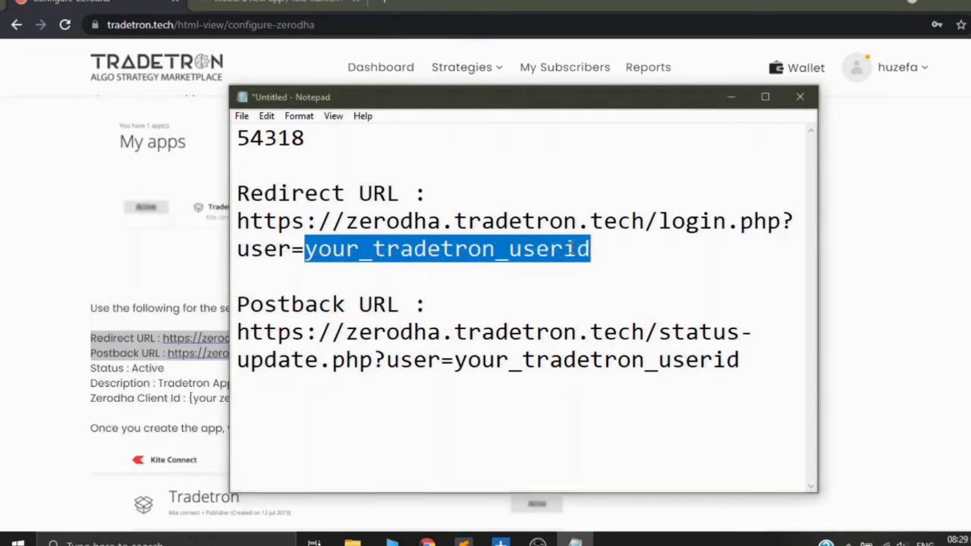
right_click(511, 249)
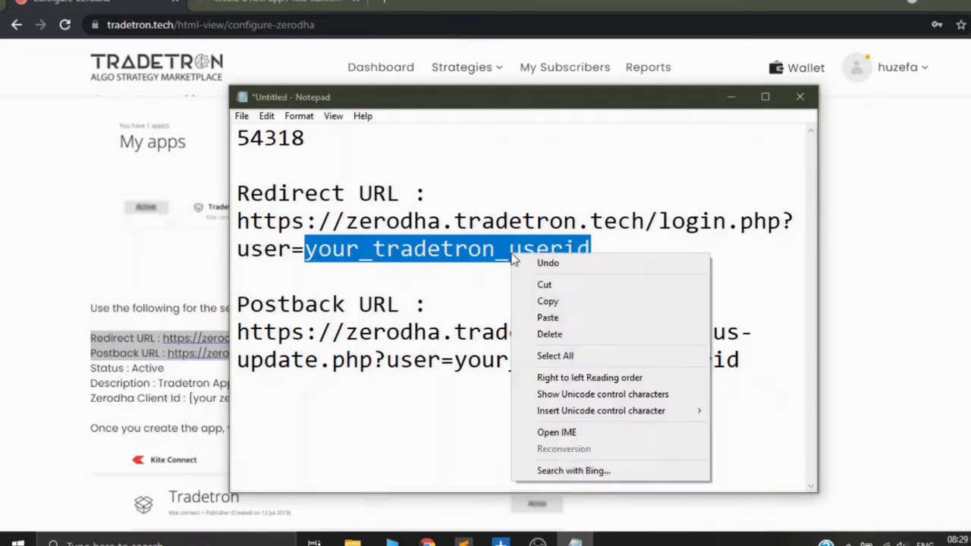
left_click(546, 315)
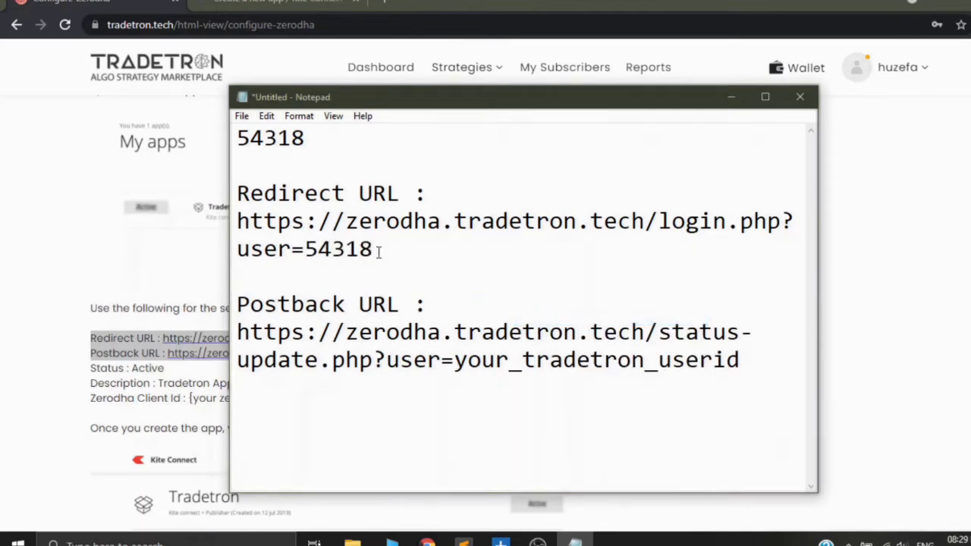
Step: Replace the your_tradetron_userid placeholder in the note's postback URL with the copied Tradetron user ID
left_click_drag(453, 361, 738, 360)
right_click(690, 363)
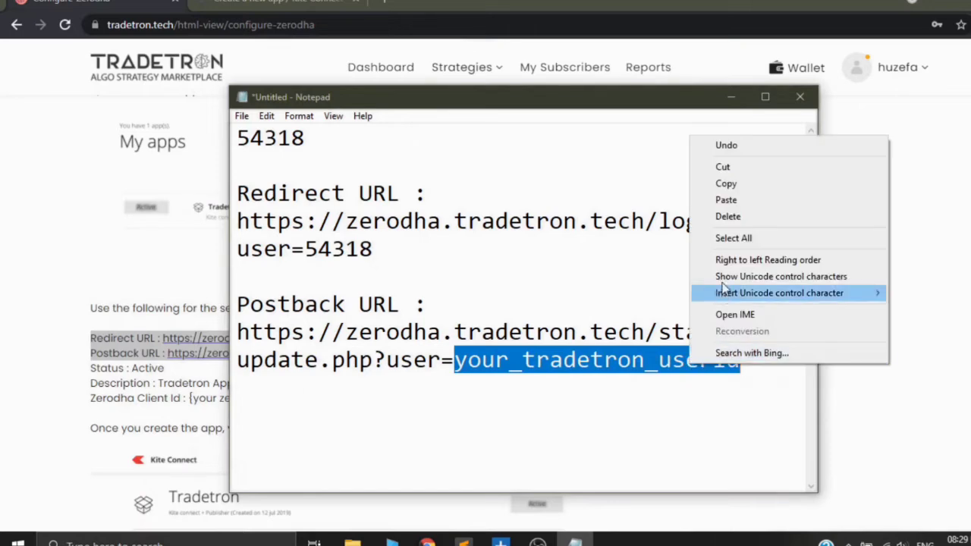
left_click(725, 205)
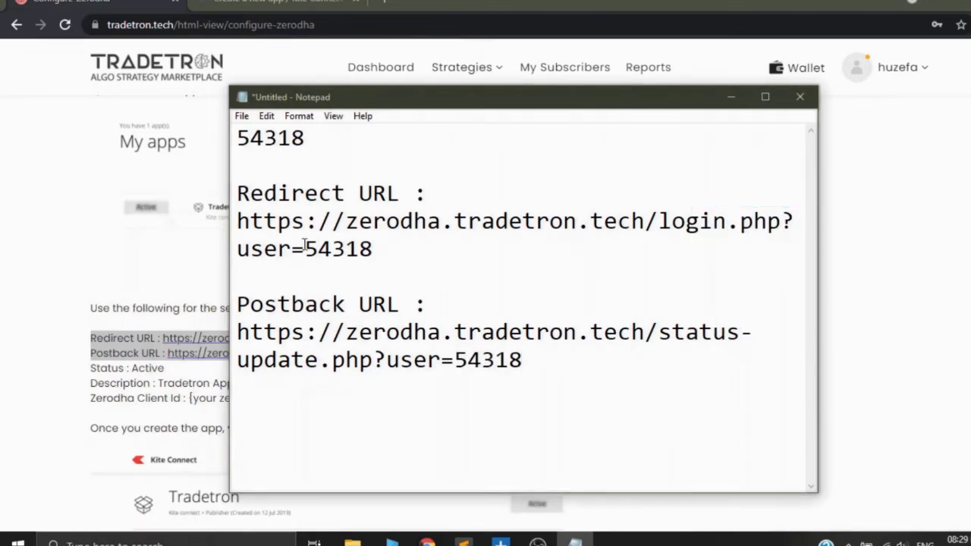
left_click_drag(304, 249, 293, 249)
left_click_drag(454, 359, 443, 360)
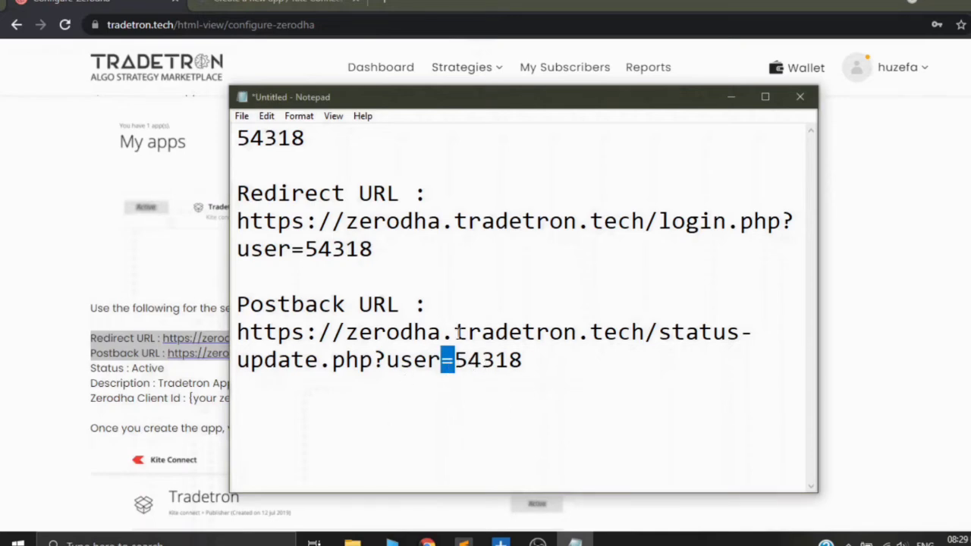
left_click(400, 365)
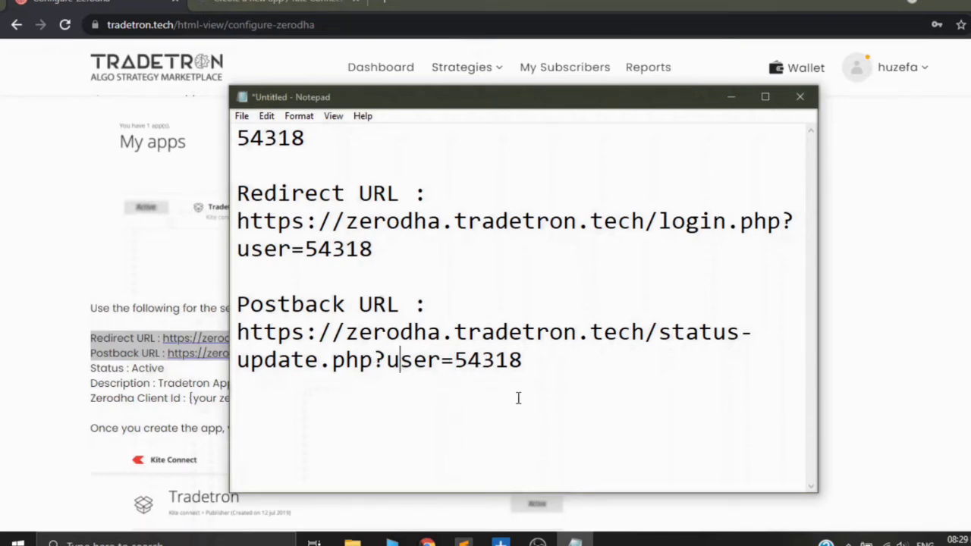
left_click_drag(534, 367, 238, 334)
left_click_drag(373, 249, 251, 221)
left_click(464, 302)
Step: Copy the completed login.php redirect URL from the note into the new Kite Connect app's Redirect URL
left_click_drag(238, 221, 384, 247)
right_click(345, 226)
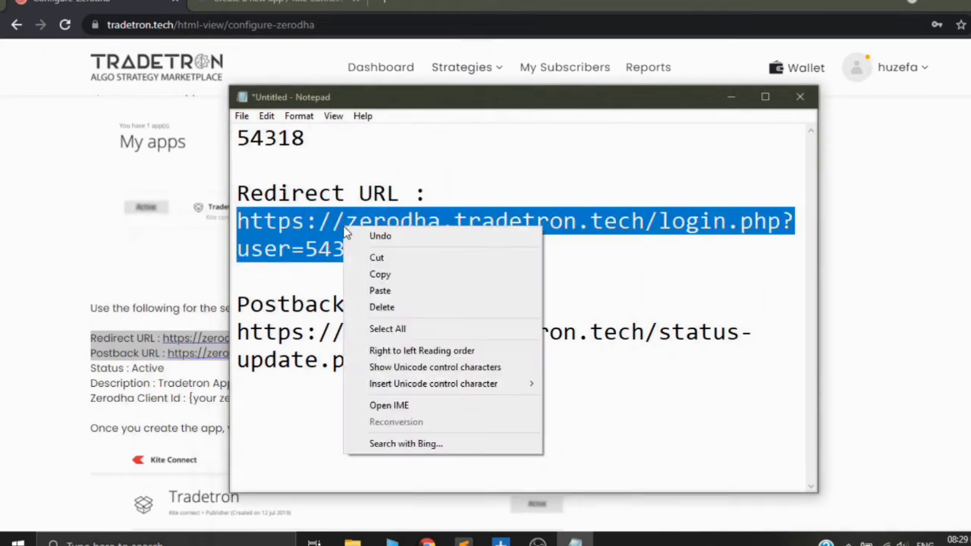
left_click(384, 274)
left_click(279, 2)
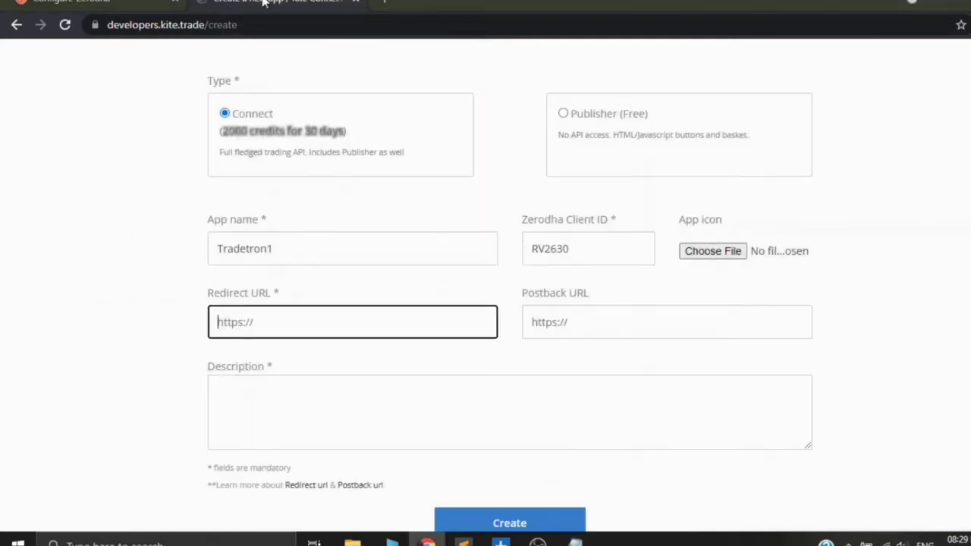
right_click(274, 326)
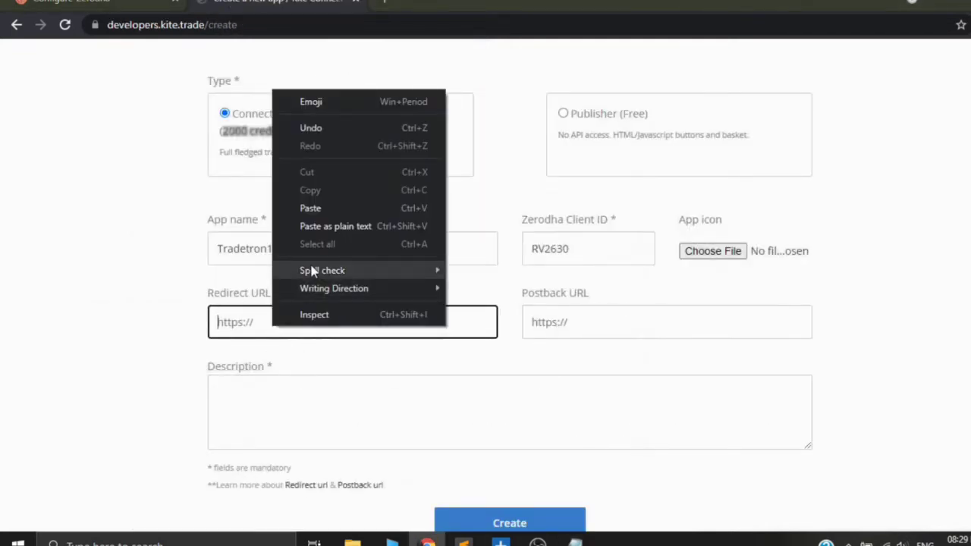
left_click(321, 204)
Step: Copy the completed status-update.php postback URL from the note into the new Kite Connect app's Postback URL
mouse_move(575, 540)
left_click(544, 446)
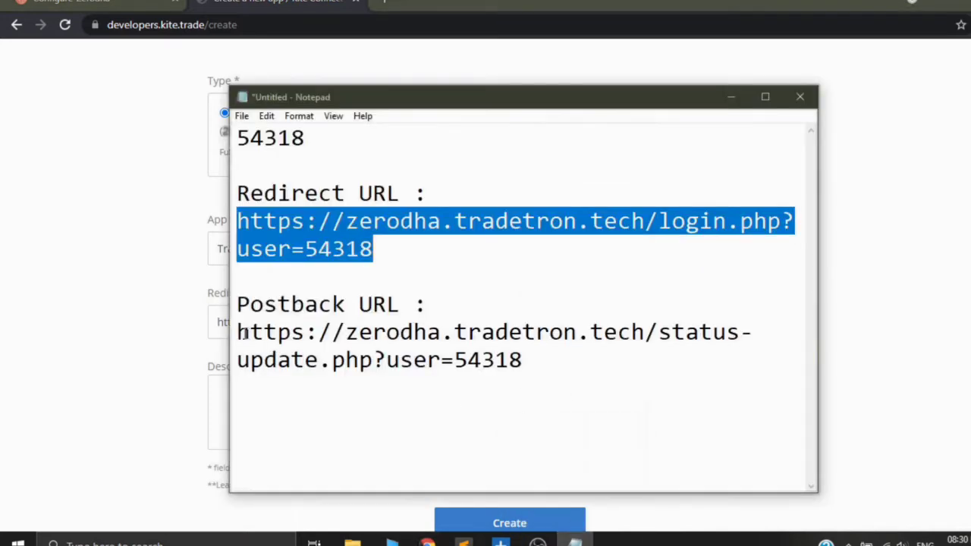
left_click_drag(238, 332, 531, 361)
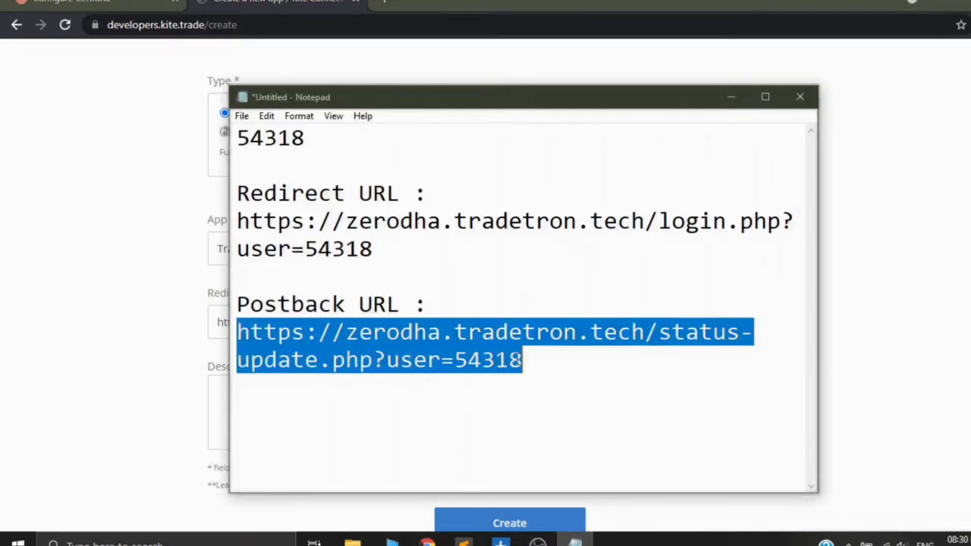
right_click(470, 356)
left_click(505, 179)
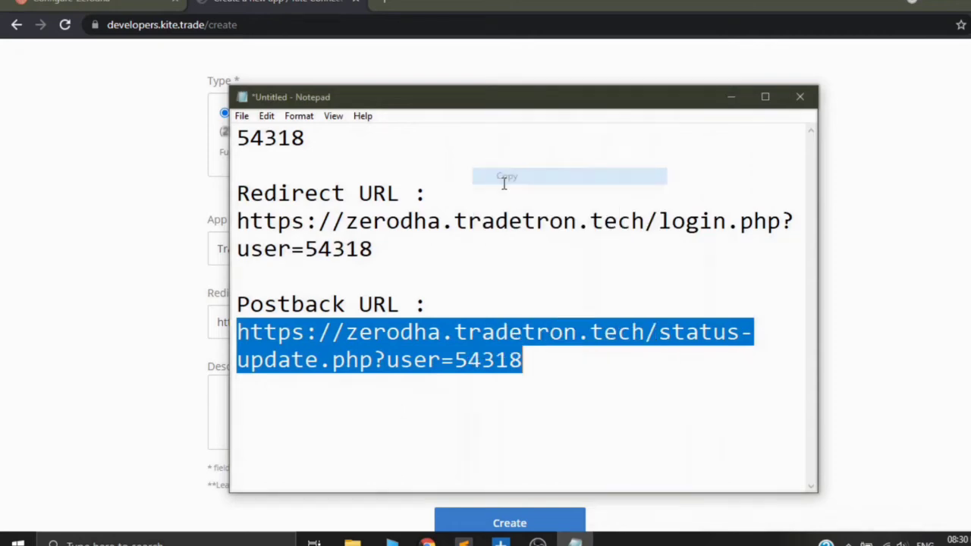
left_click(728, 98)
right_click(520, 311)
left_click(561, 323)
right_click(560, 320)
left_click(603, 200)
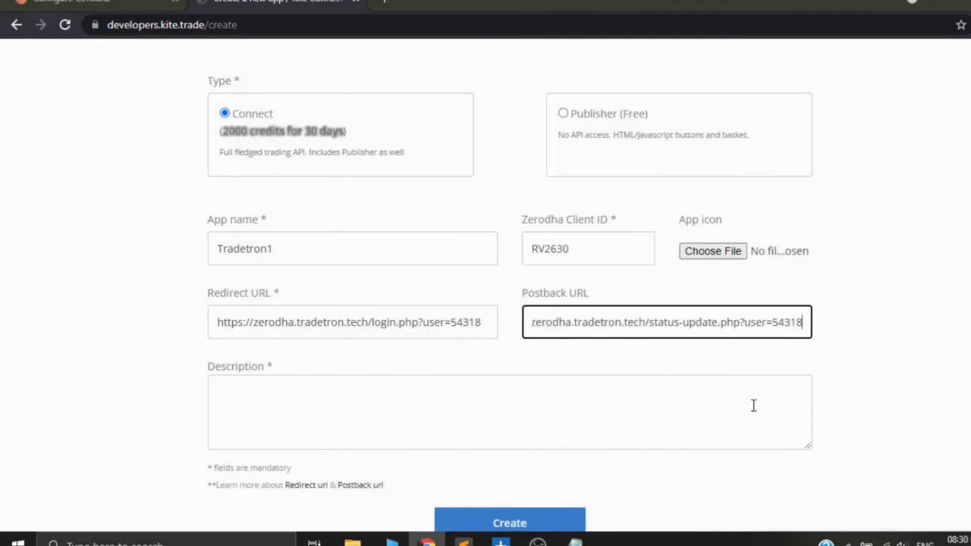
Step: Submit the new app form with the description left empty and cancel the 2000-credit creation confirmation
scroll(752, 405, "down", 1)
left_click(340, 356)
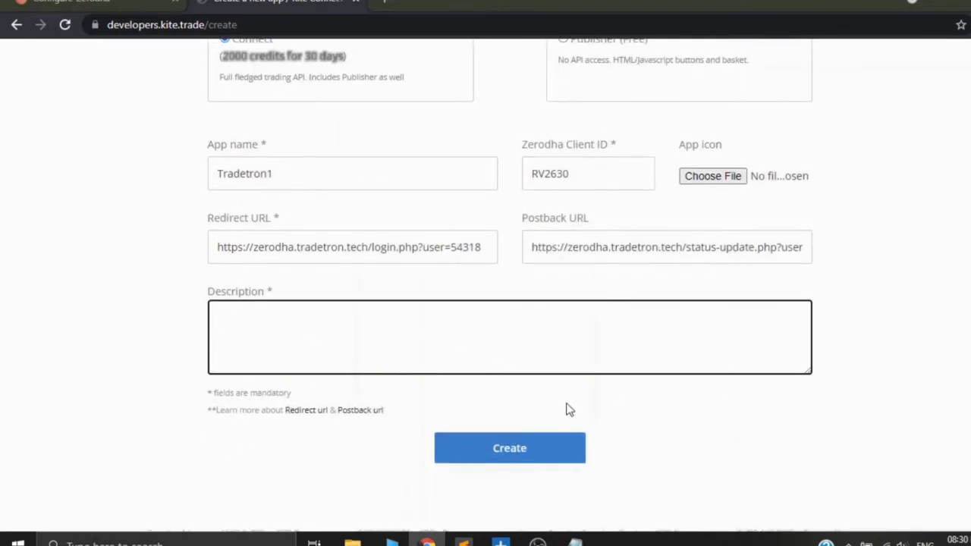
left_click(509, 451)
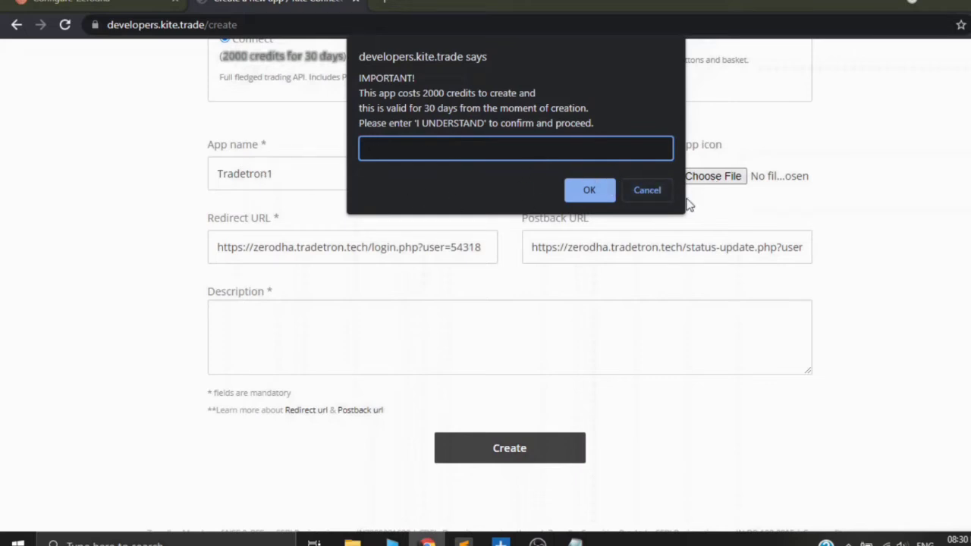
left_click(647, 191)
Step: Open the existing Tradetron app from the app list and examine its redirect and postback URLs, subscription and API key section
scroll(607, 212, "up", 3)
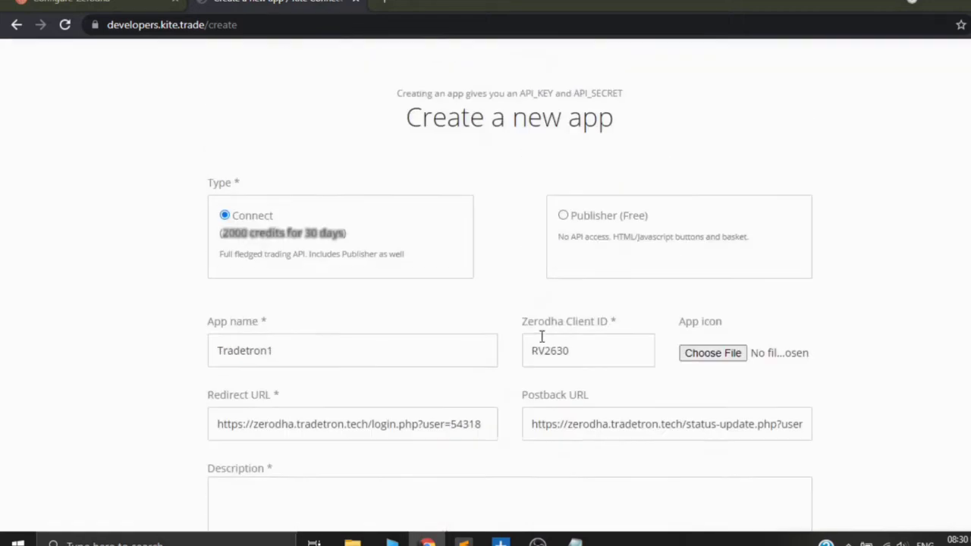
left_click(628, 67)
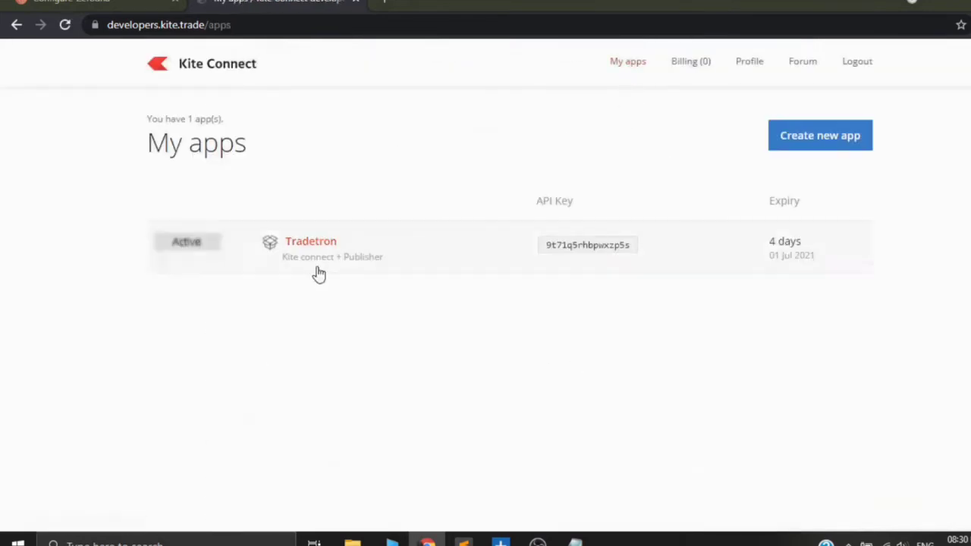
left_click(312, 244)
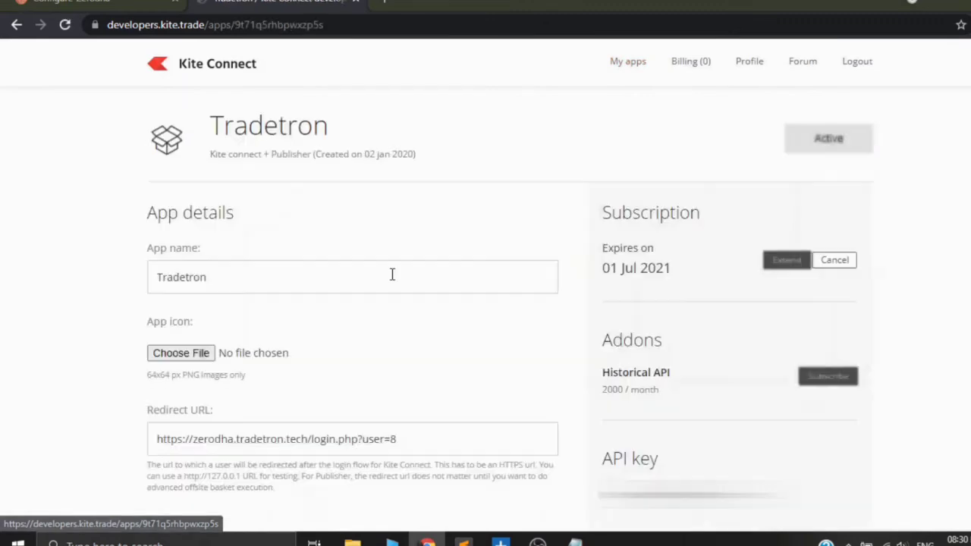
scroll(342, 303, "down", 3)
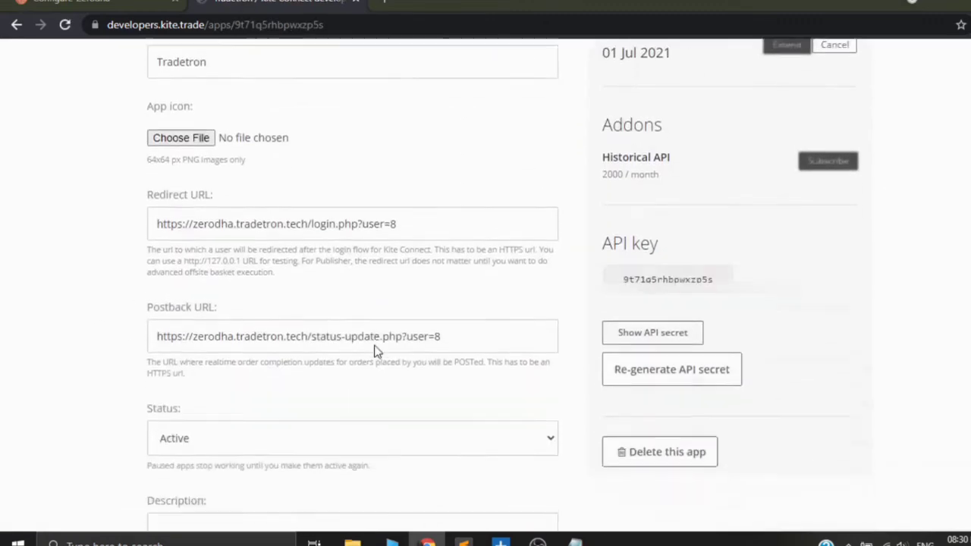
scroll(607, 336, "up", 3)
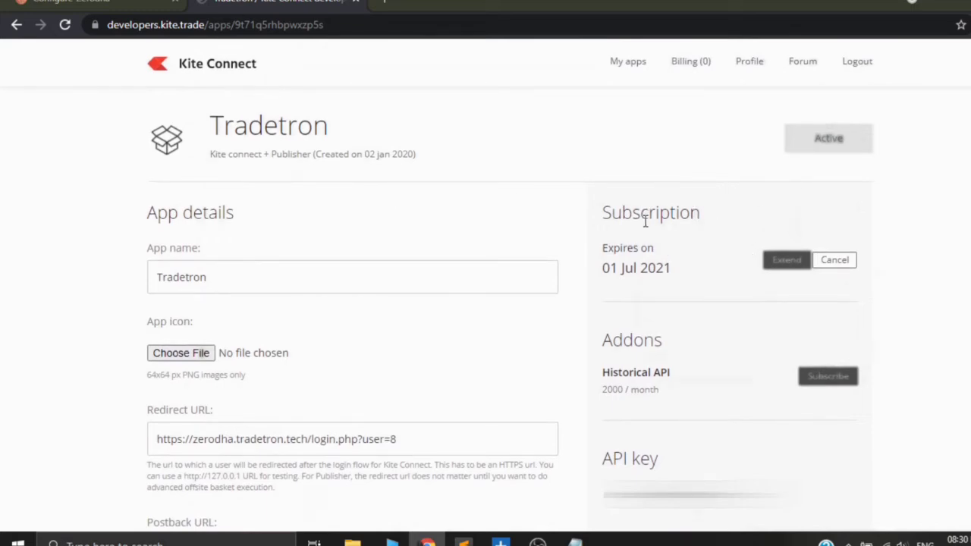
scroll(664, 269, "down", 2)
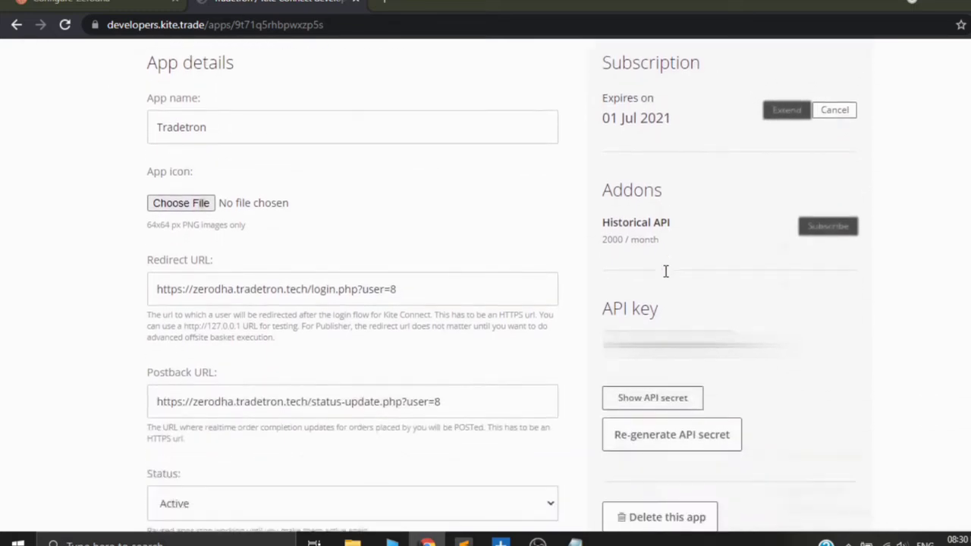
left_click_drag(613, 237, 663, 239)
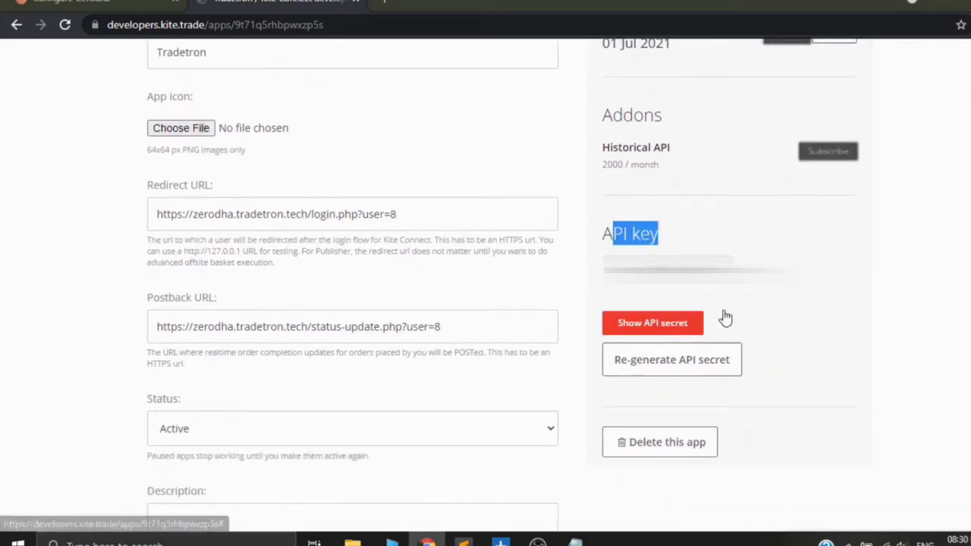
left_click(772, 303)
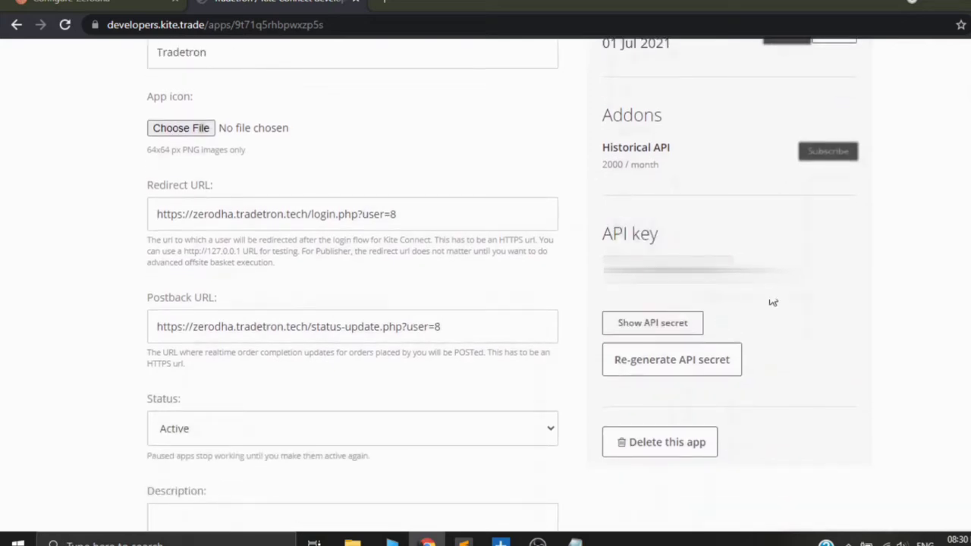
Step: Reveal the API secret of the Kite Connect app and switch back to the Tradetron site
left_click(657, 326)
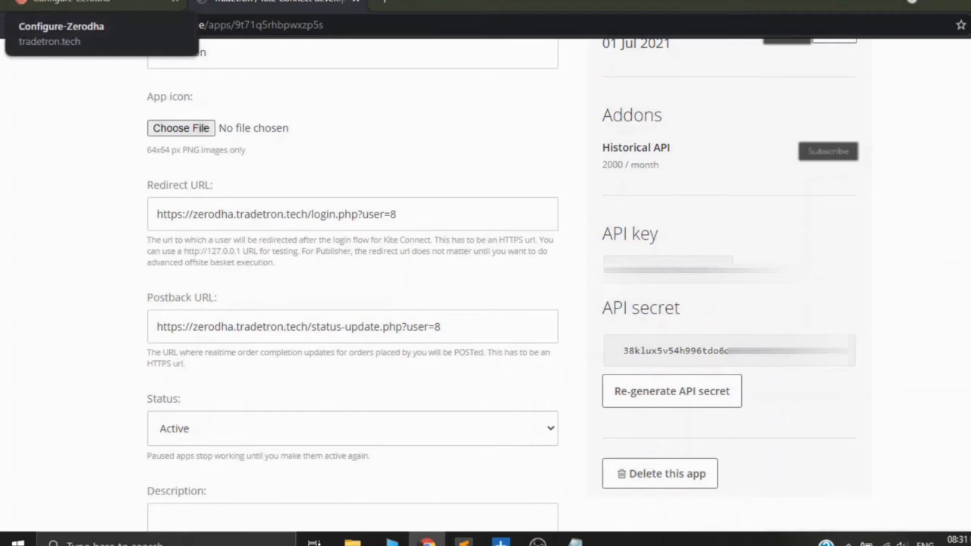
left_click(91, 4)
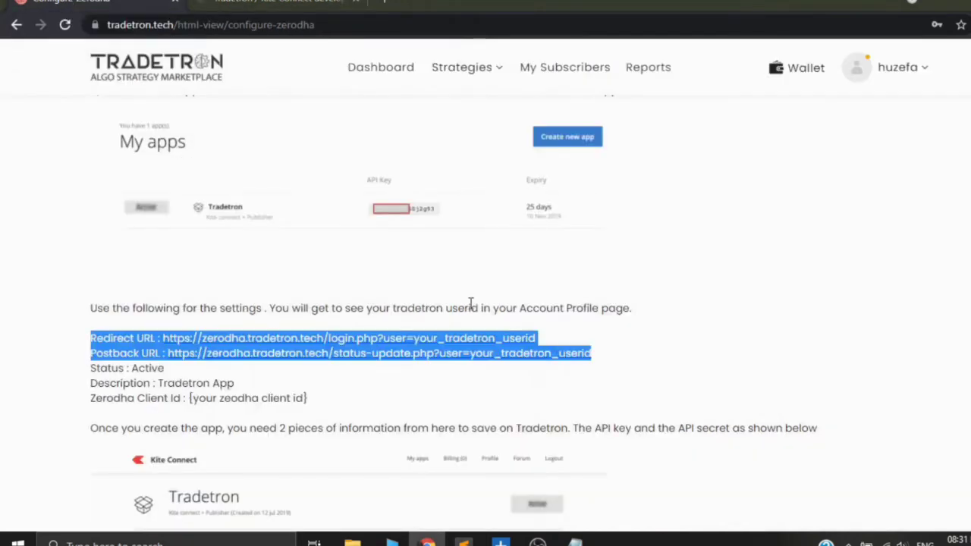
Step: Delete the existing Zerodha entry from the account's Broker & Exchanges list
left_click(898, 72)
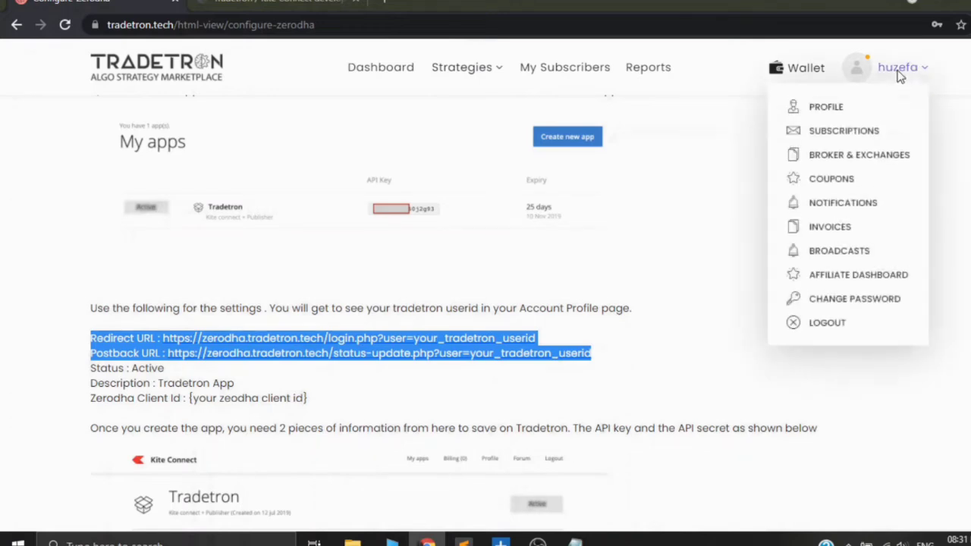
left_click(870, 159)
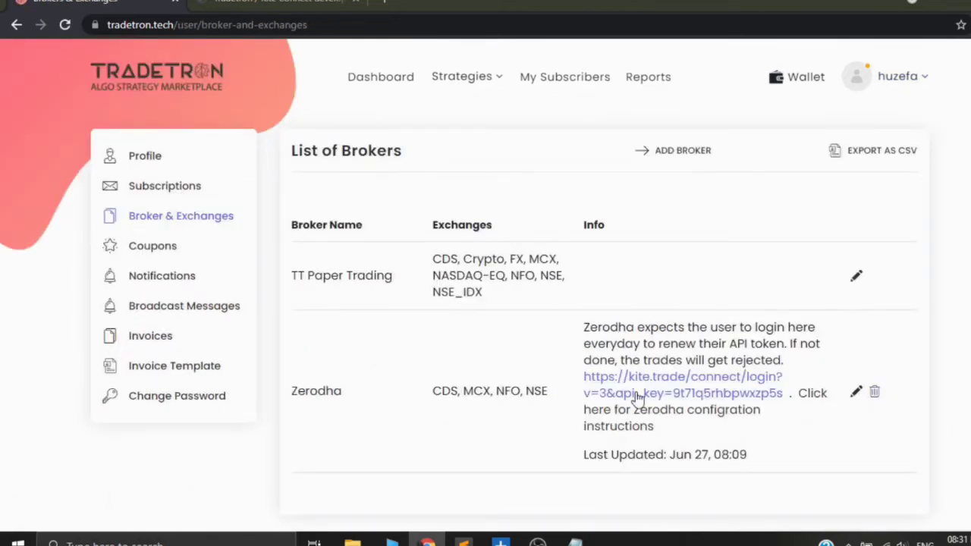
left_click(875, 394)
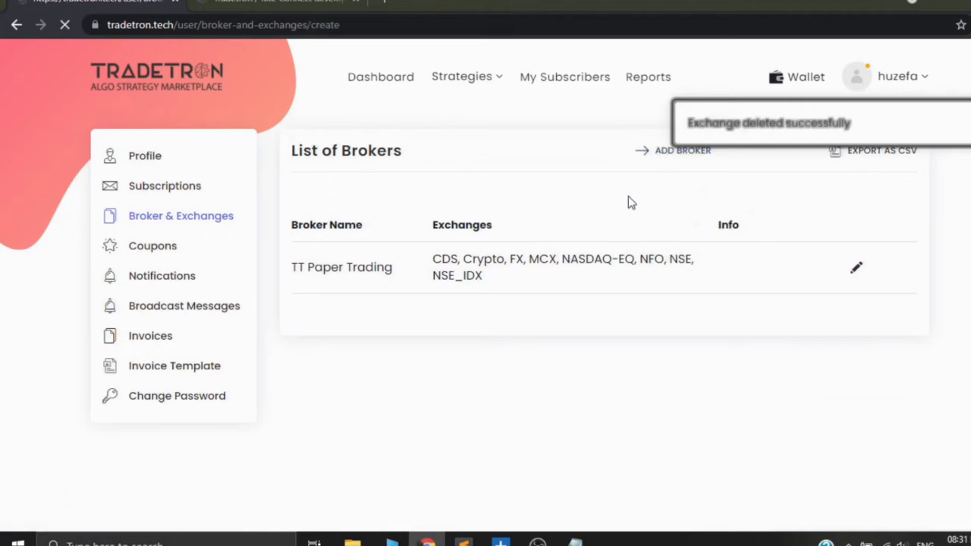
Step: Start adding a new broker and choose Zerodha as the broker
scroll(507, 424, "down", 2)
left_click(501, 327)
scroll(481, 289, "down", 8)
left_click(466, 298)
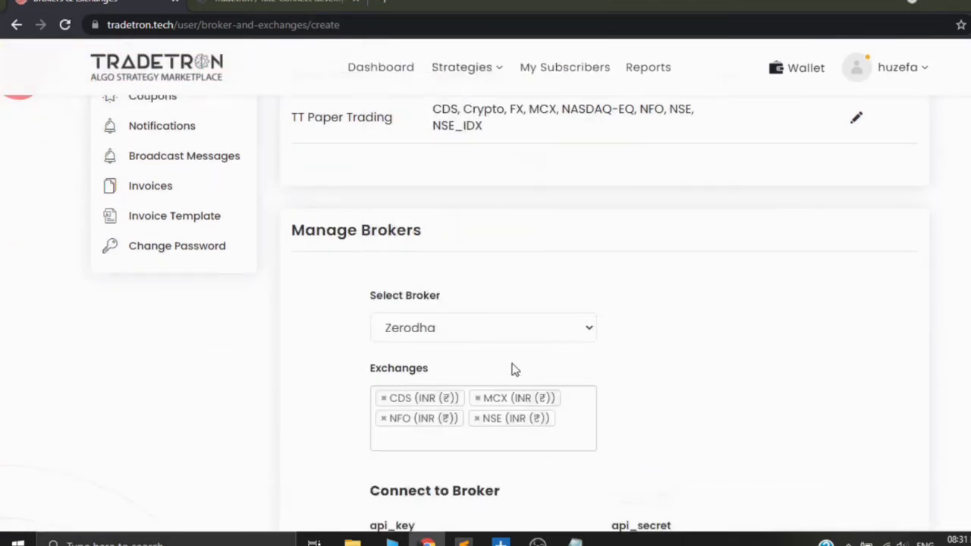
Step: Copy the API key from the Kite Connect app into the Zerodha broker form's api_key field
scroll(486, 372, "down", 3)
left_click(415, 334)
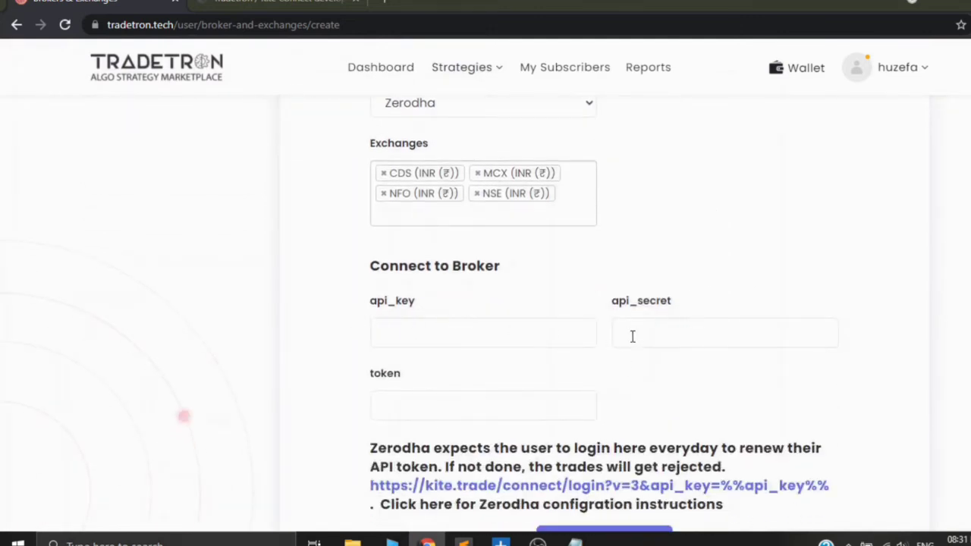
left_click(267, 2)
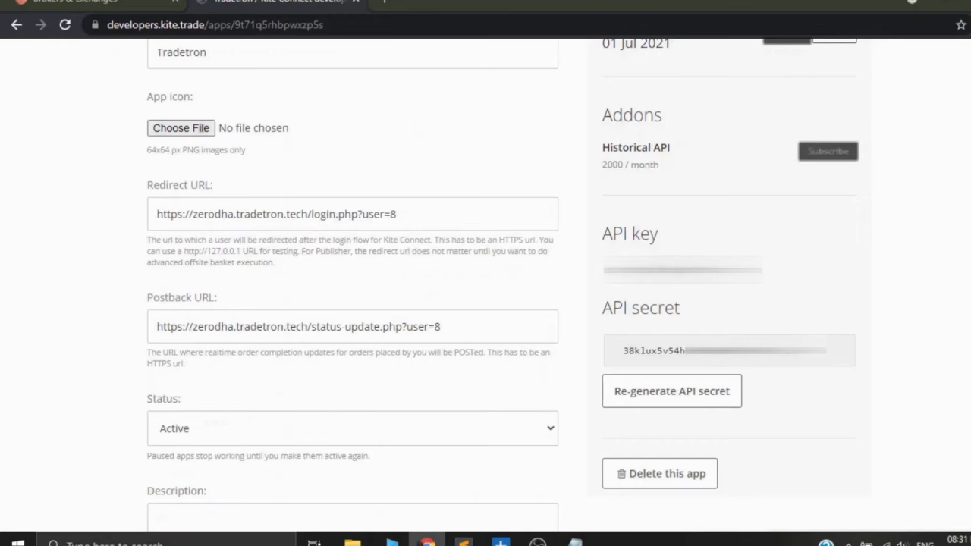
double_click(679, 269)
right_click(660, 268)
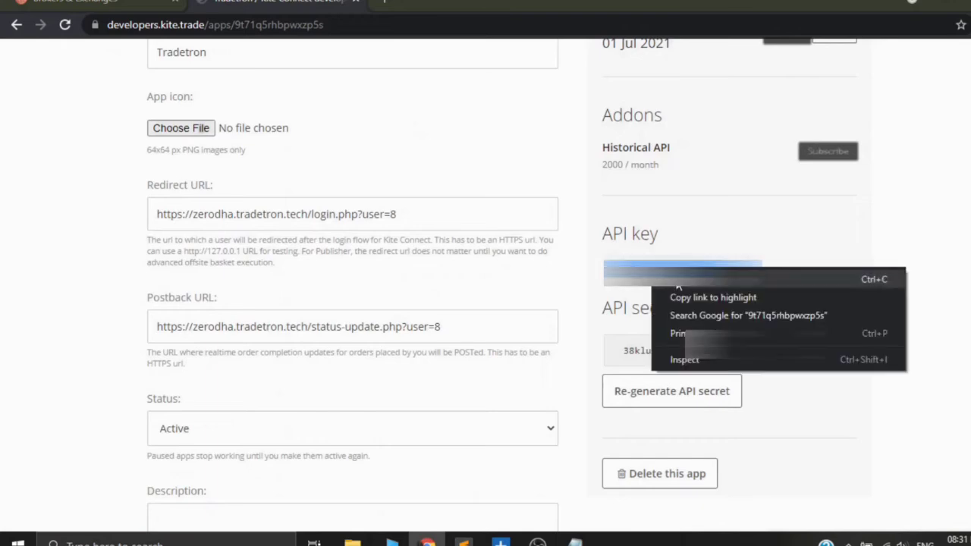
left_click(679, 281)
left_click(75, 3)
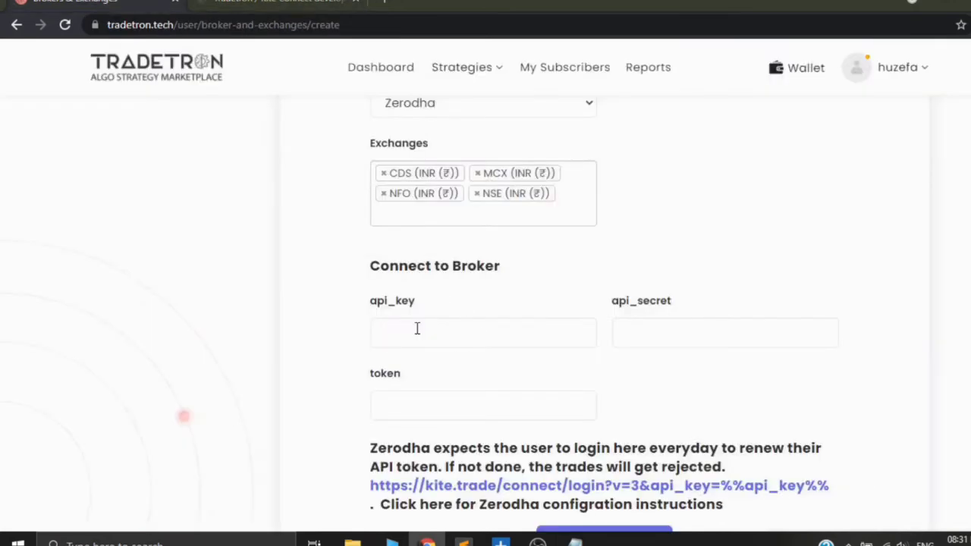
right_click(416, 328)
left_click(458, 210)
Step: Copy the API secret from the Kite Connect app into the Zerodha broker form's api_secret field
left_click(691, 331)
left_click(278, 2)
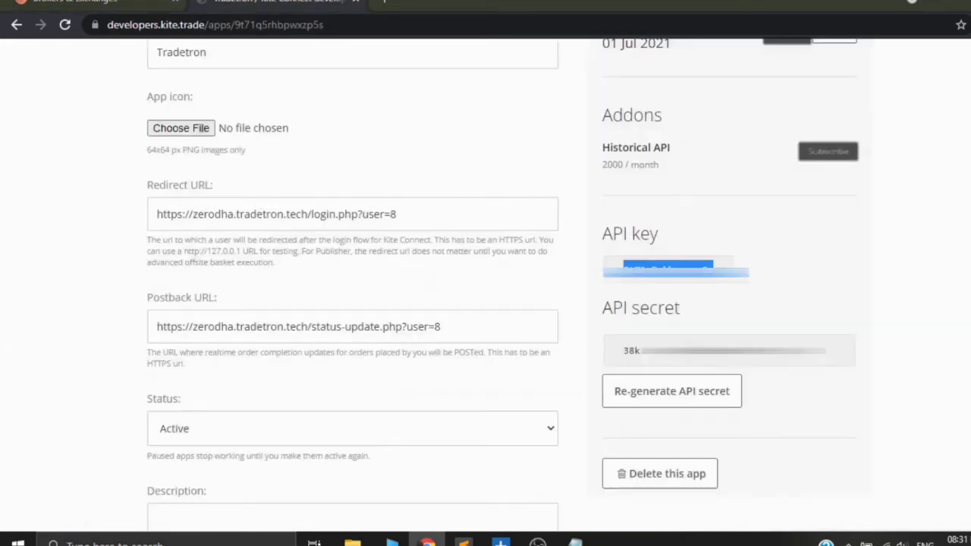
left_click(660, 345)
double_click(660, 345)
right_click(661, 356)
left_click(686, 369)
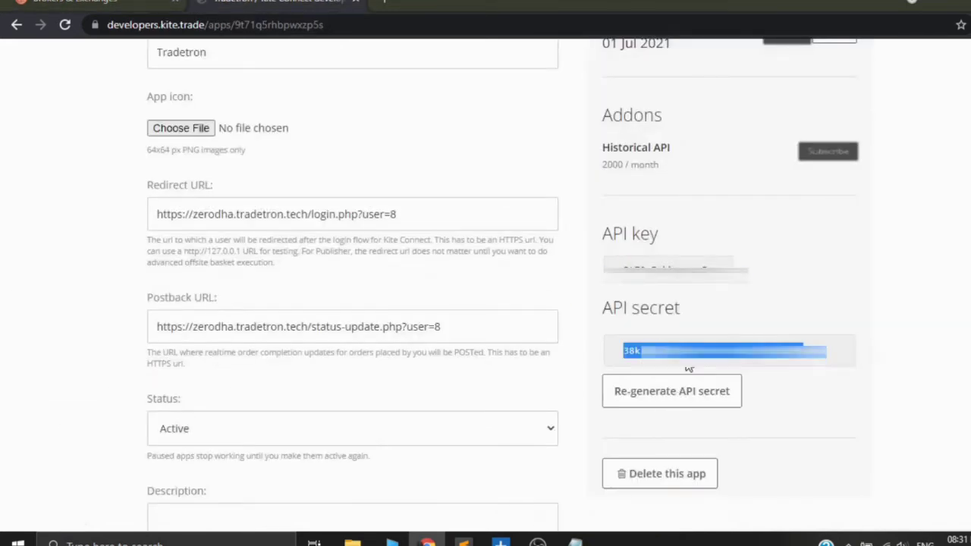
left_click(164, 3)
right_click(668, 341)
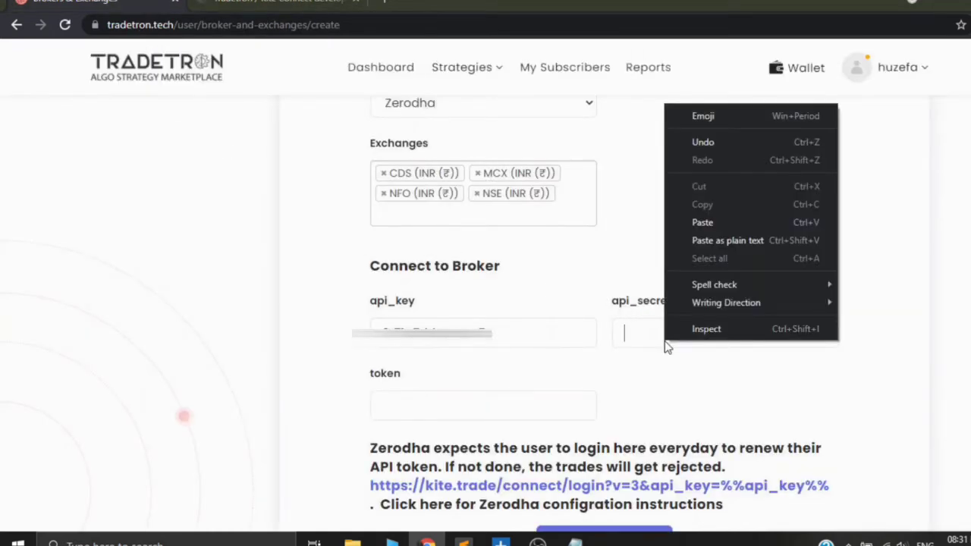
left_click(689, 222)
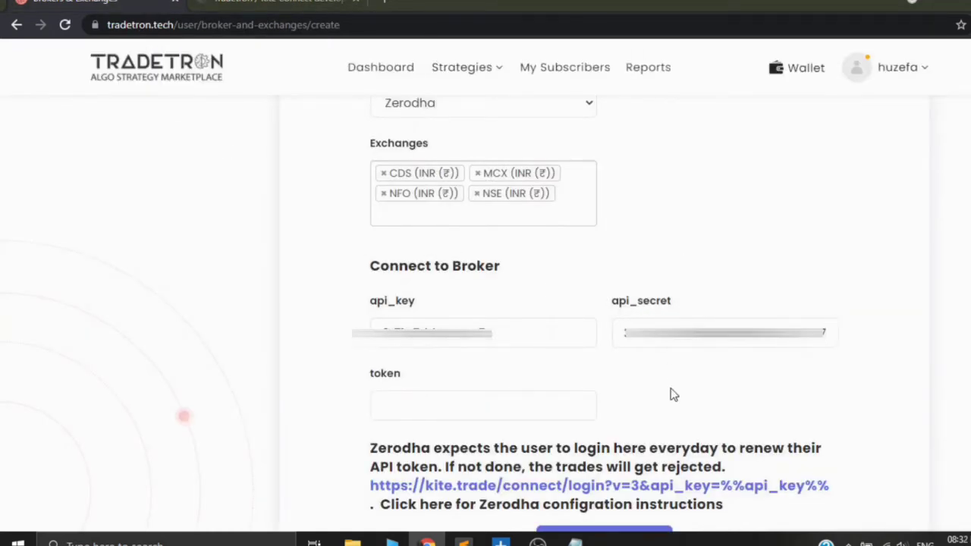
Step: Save the Zerodha broker settings with the token field left empty
left_click(523, 414)
scroll(586, 423, "down", 1)
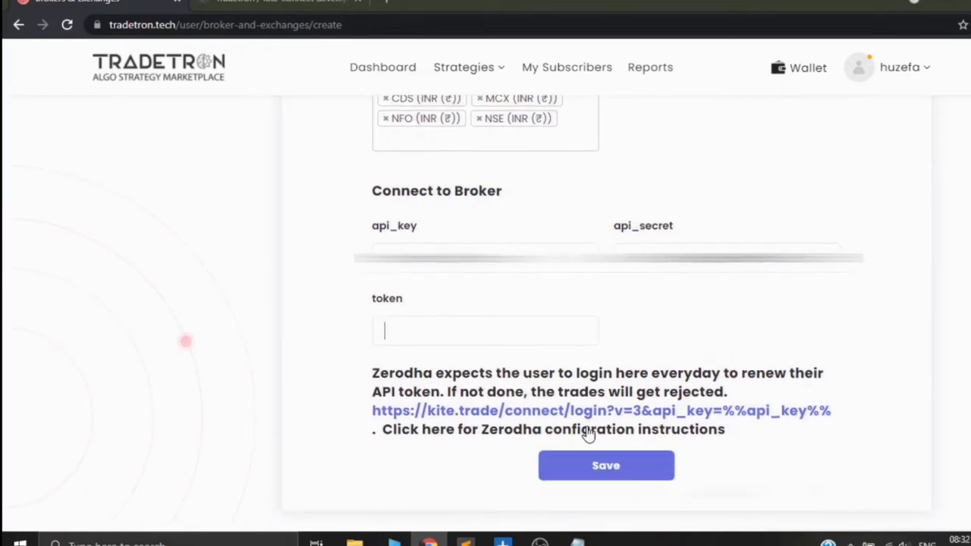
left_click(616, 473)
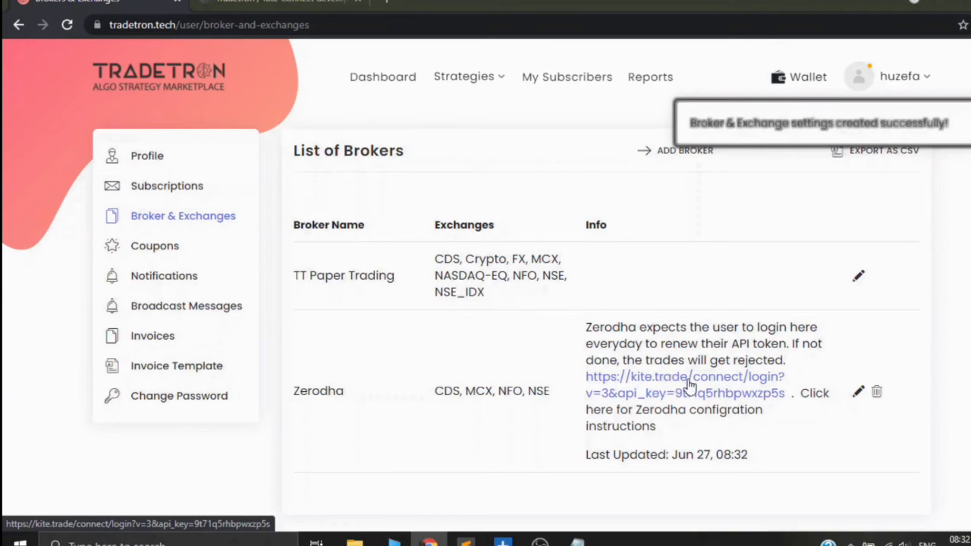
Step: Open the Zerodha entry's login link in an incognito window and log in with the user ID and account password
right_click(686, 379)
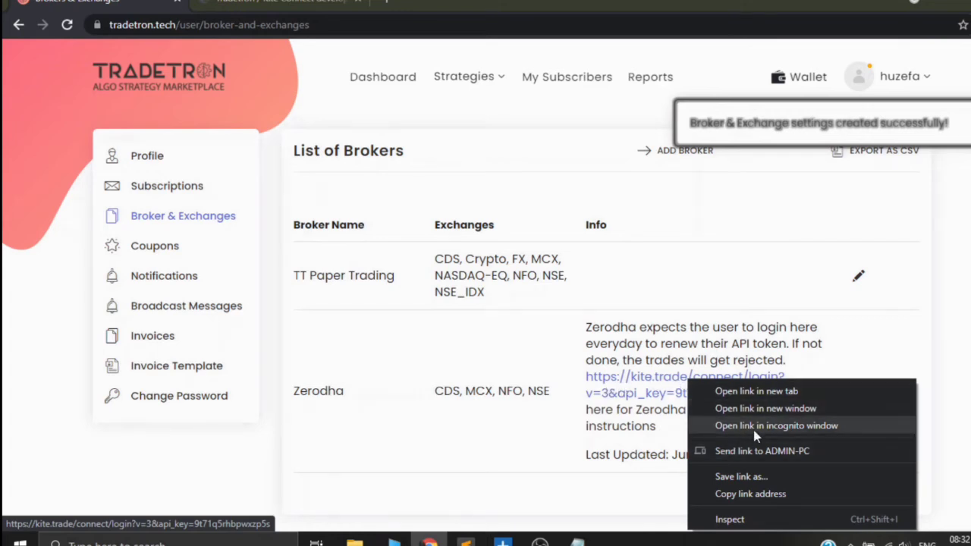
left_click(778, 426)
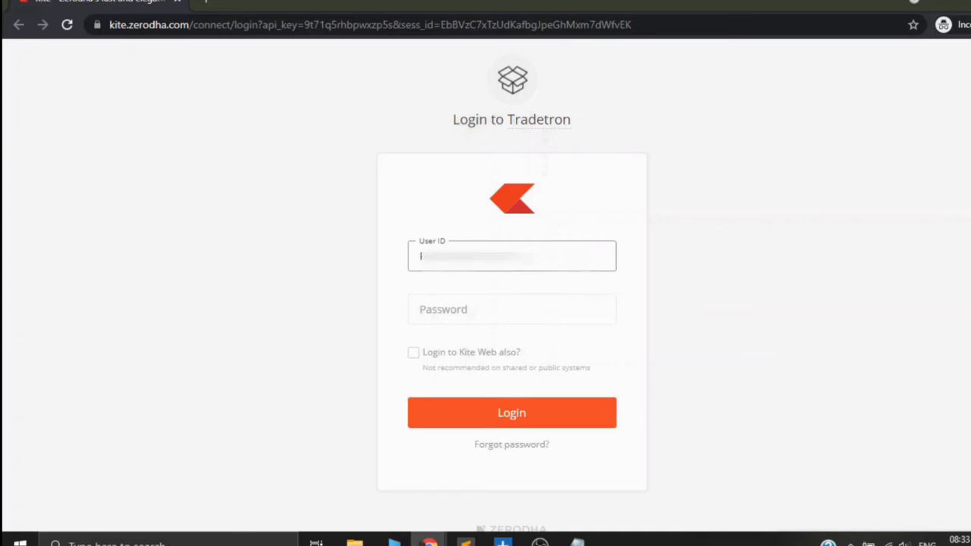
left_click(456, 322)
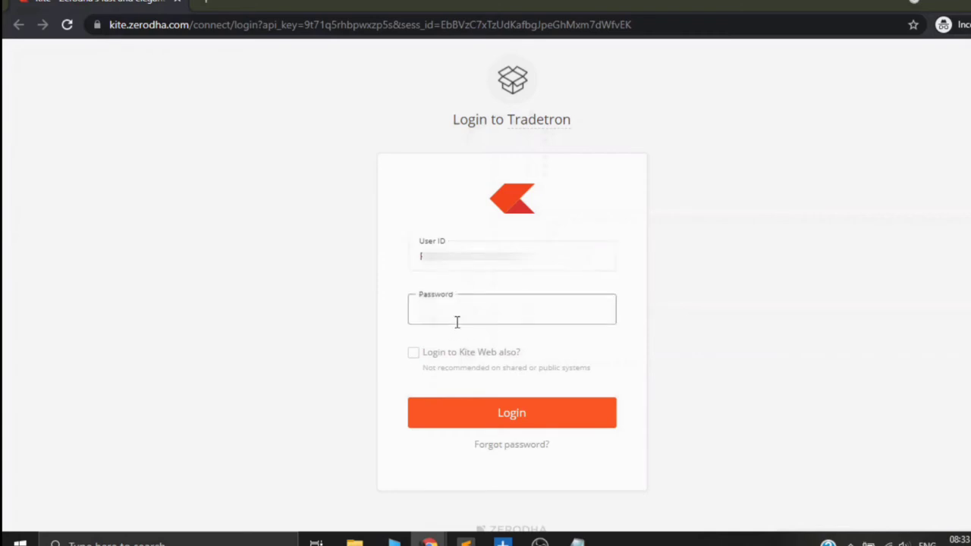
type("•••••••••")
left_click(521, 415)
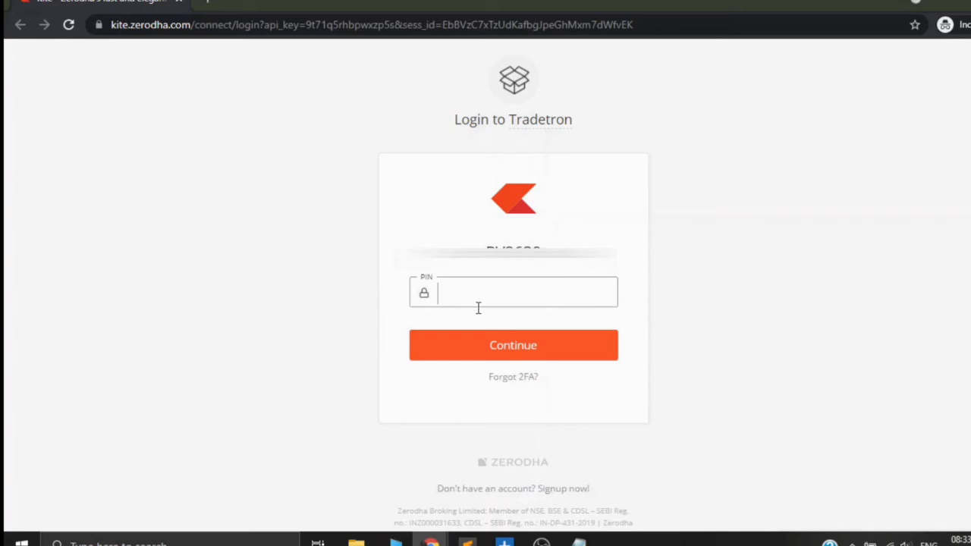
Step: Enter the account PIN and continue to authorise Tradetron for the Zerodha account
type("******")
left_click(519, 350)
left_click(518, 352)
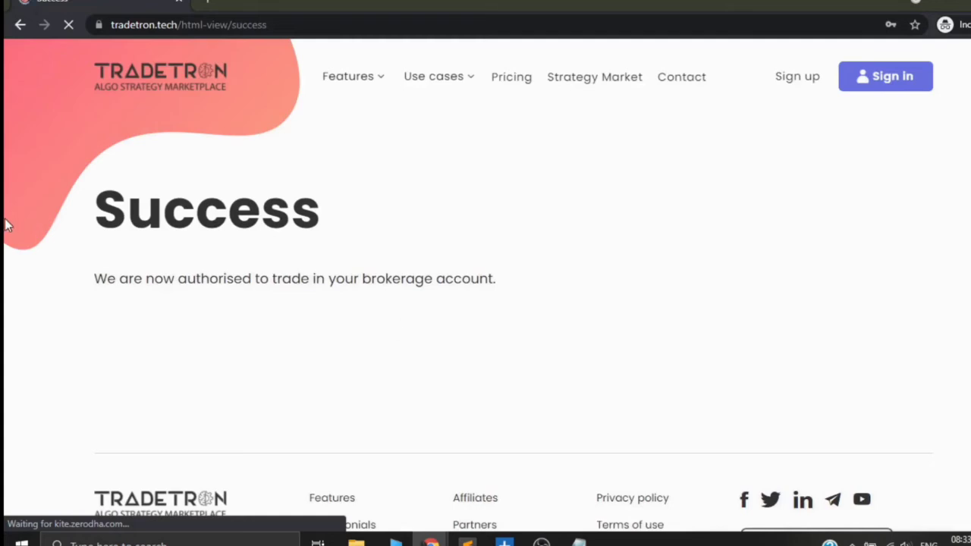
left_click_drag(95, 213, 421, 265)
left_click(470, 278)
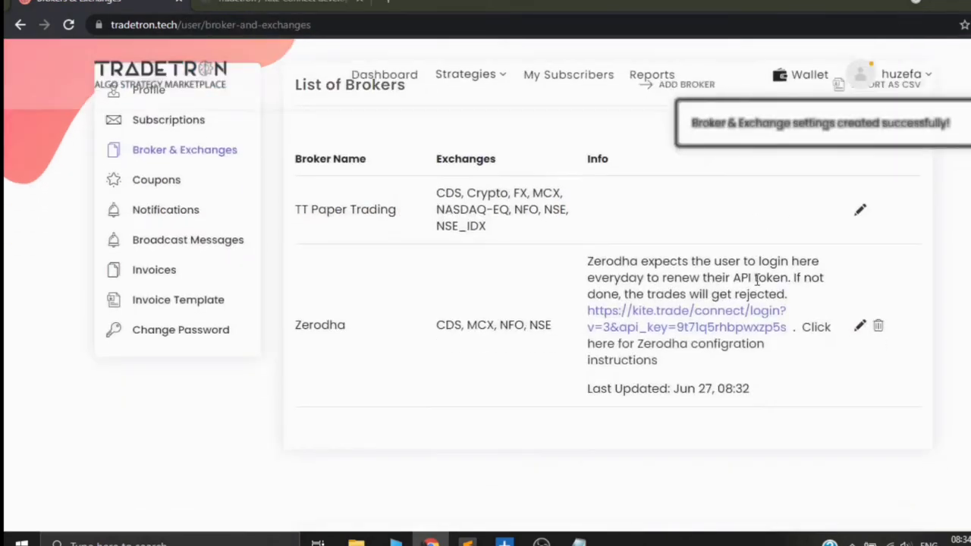
Step: Open itc.tradetron.tech in a new tab and duplicate the "Buy 1 share of ITC and exit after 1 min" strategy
scroll(757, 281, "down", 1)
scroll(751, 301, "up", 1)
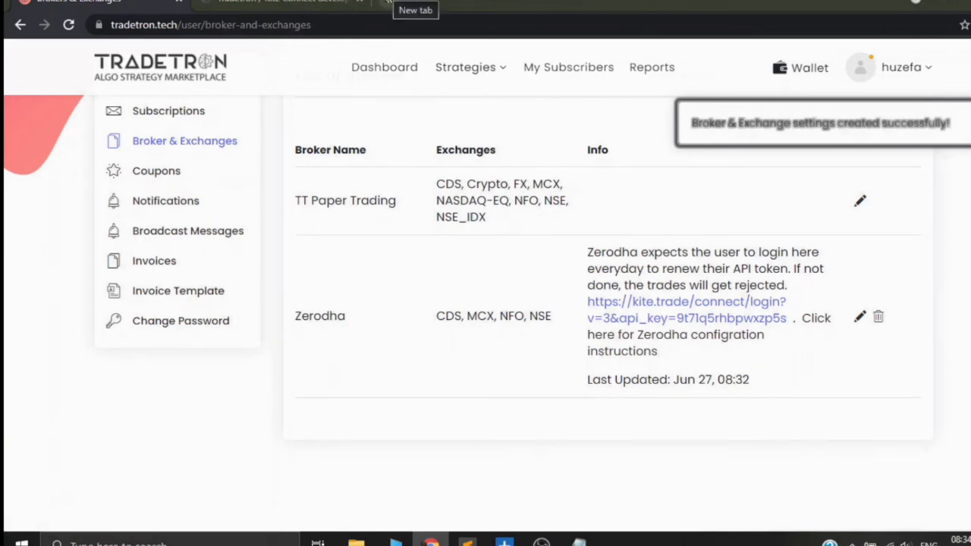
left_click(388, 3)
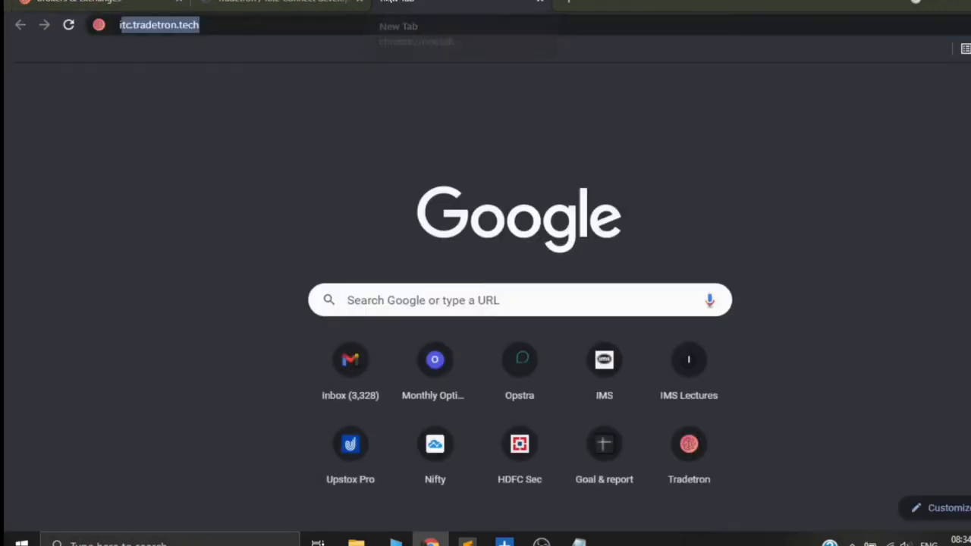
type("itc.tradetr")
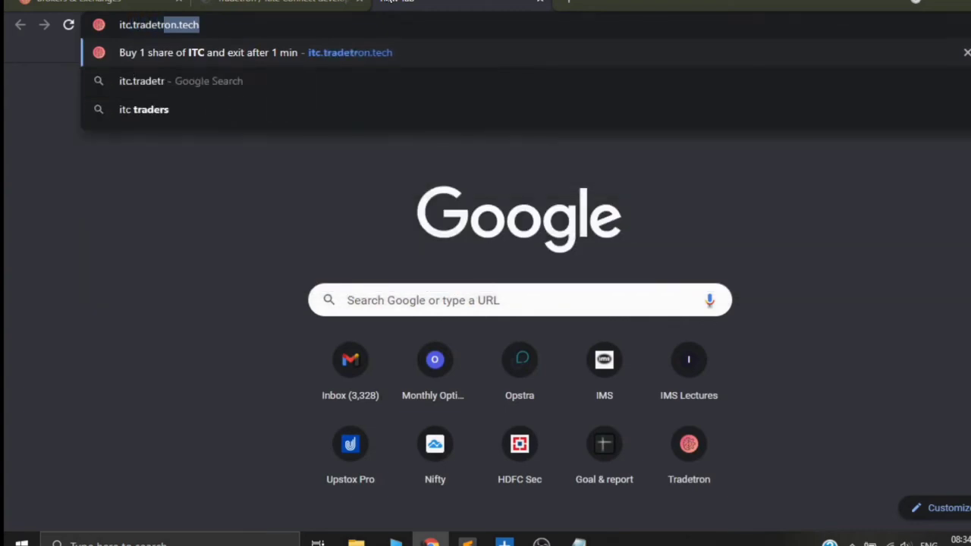
left_click(372, 59)
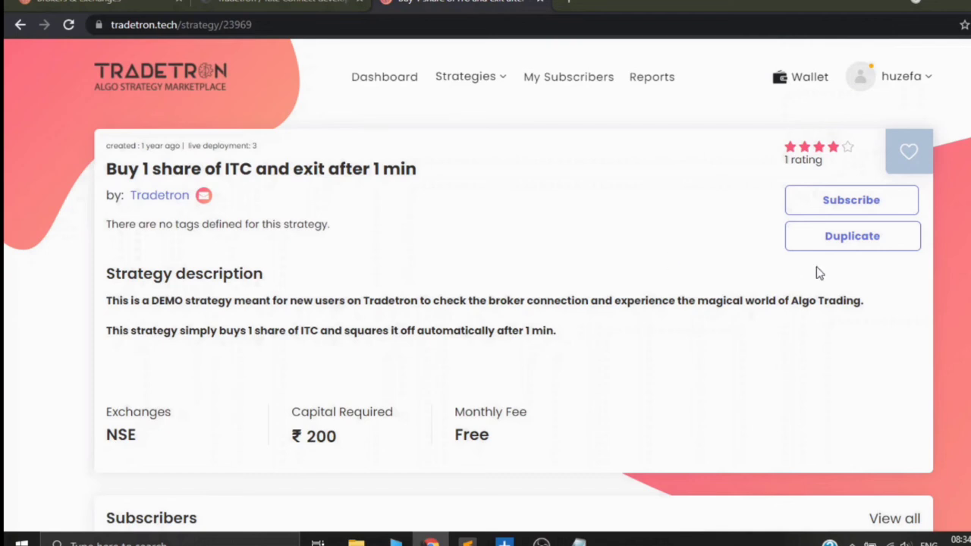
left_click(857, 241)
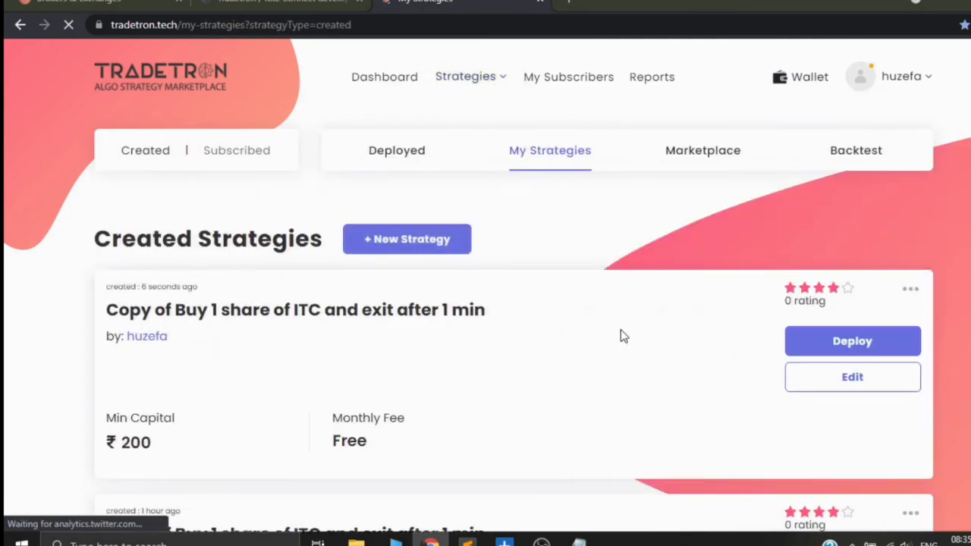
Step: Deploy the copied ITC strategy with execution type Live Auto and Zerodha as the NSE broker
left_click(847, 343)
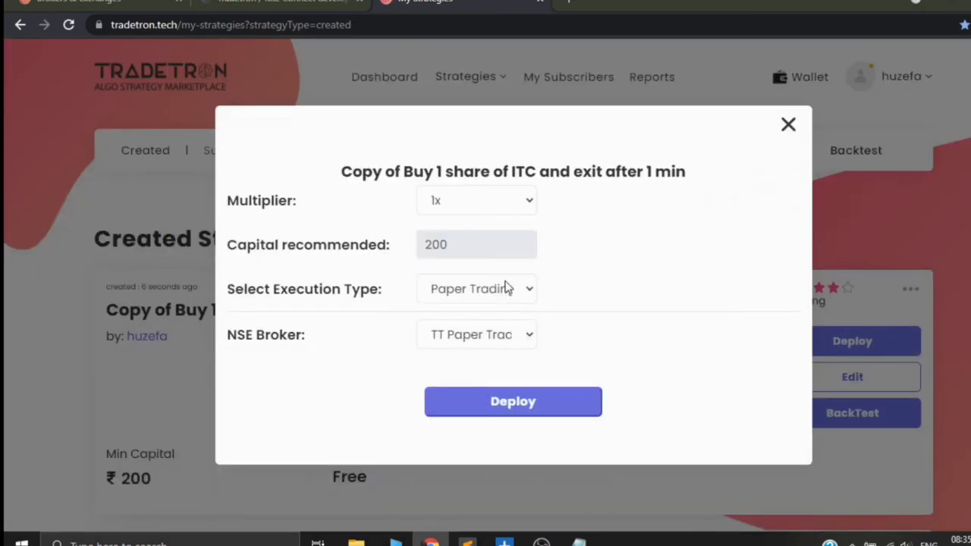
left_click(503, 289)
left_click(481, 372)
left_click(483, 339)
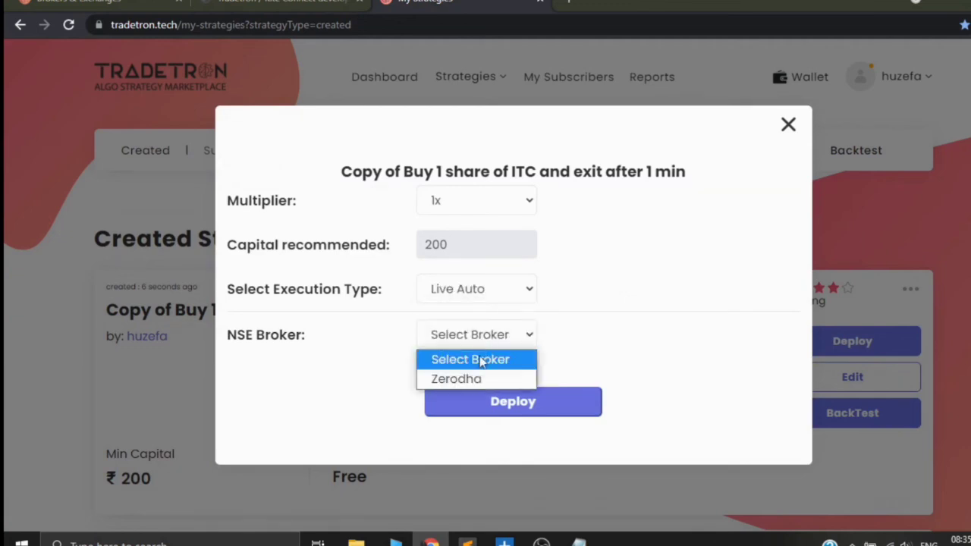
left_click(472, 380)
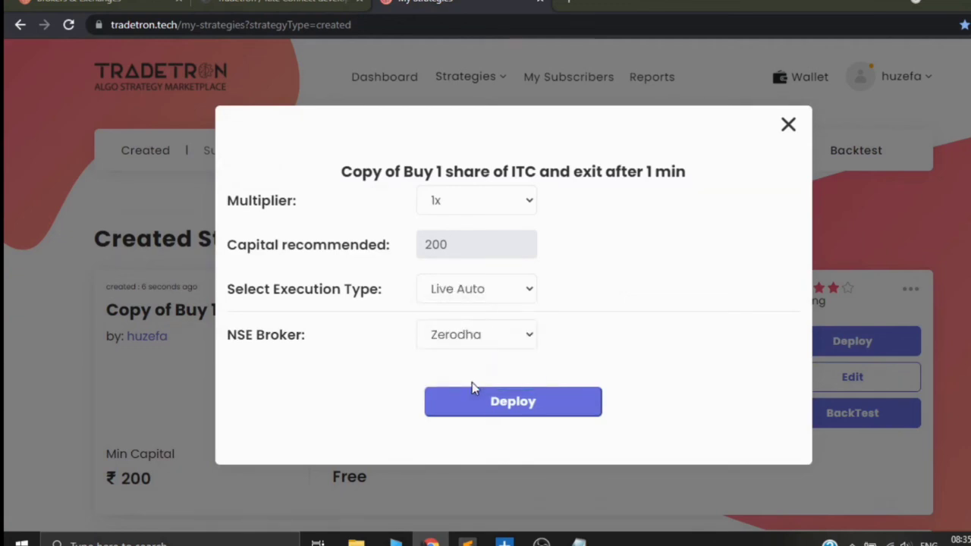
left_click(509, 409)
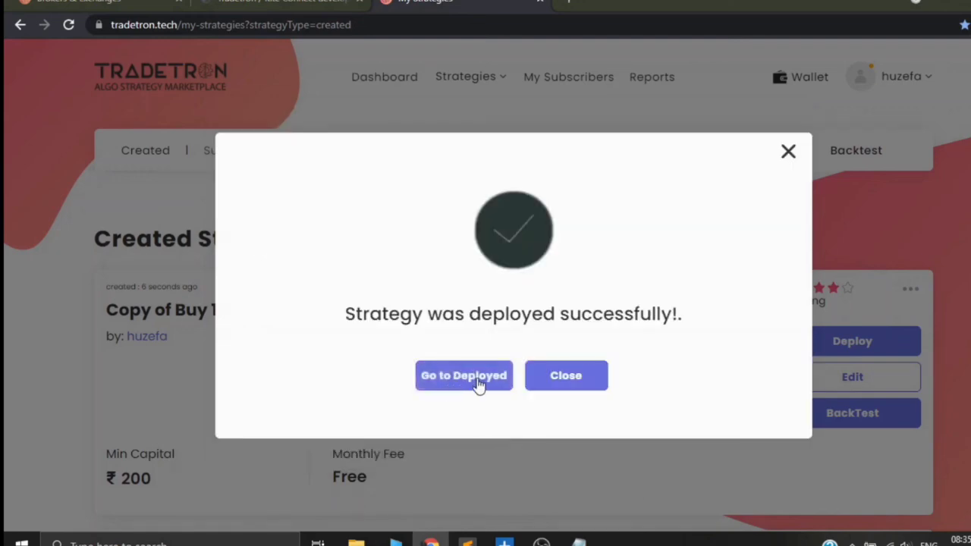
Step: Go to the deployed strategies and review the ITC strategy's status, broker and positions
left_click(471, 386)
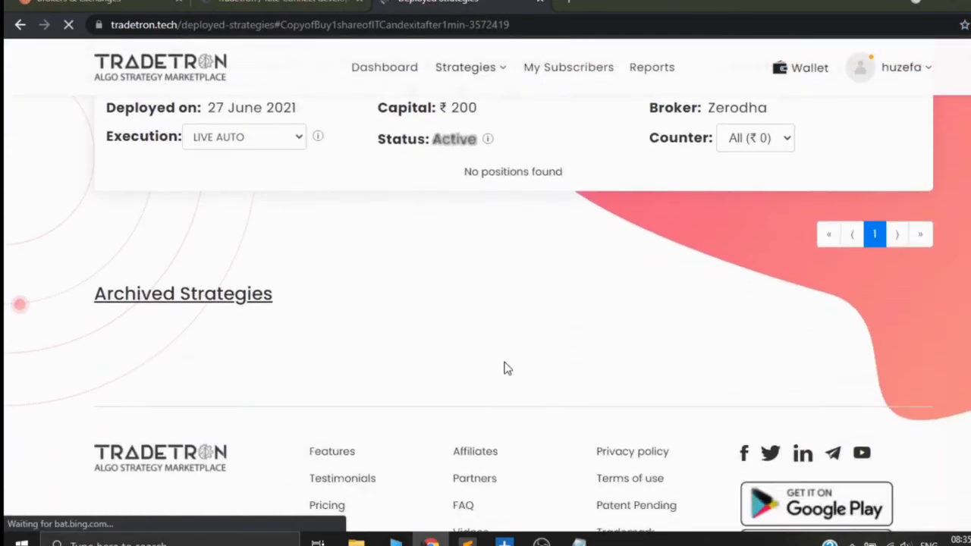
scroll(516, 377, "up", 2)
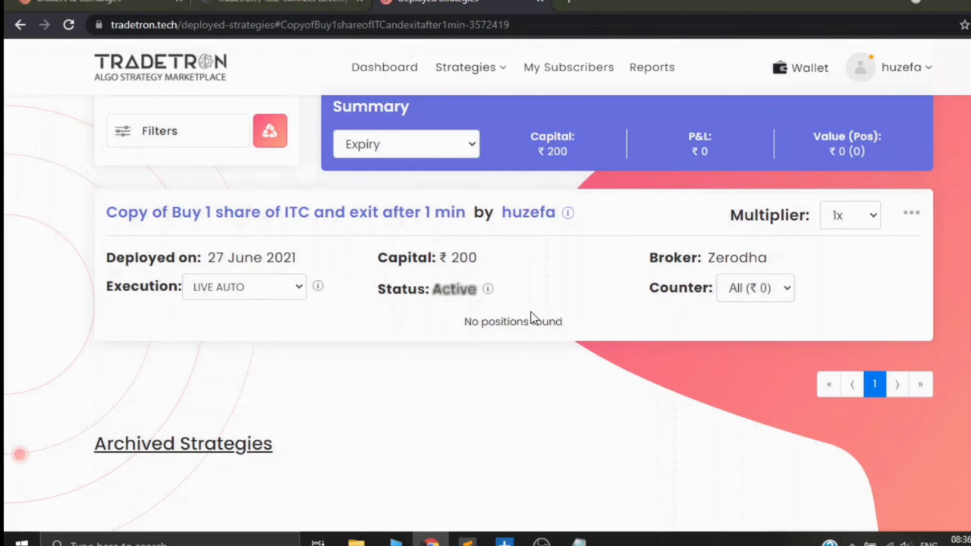
scroll(532, 318, "down", 4)
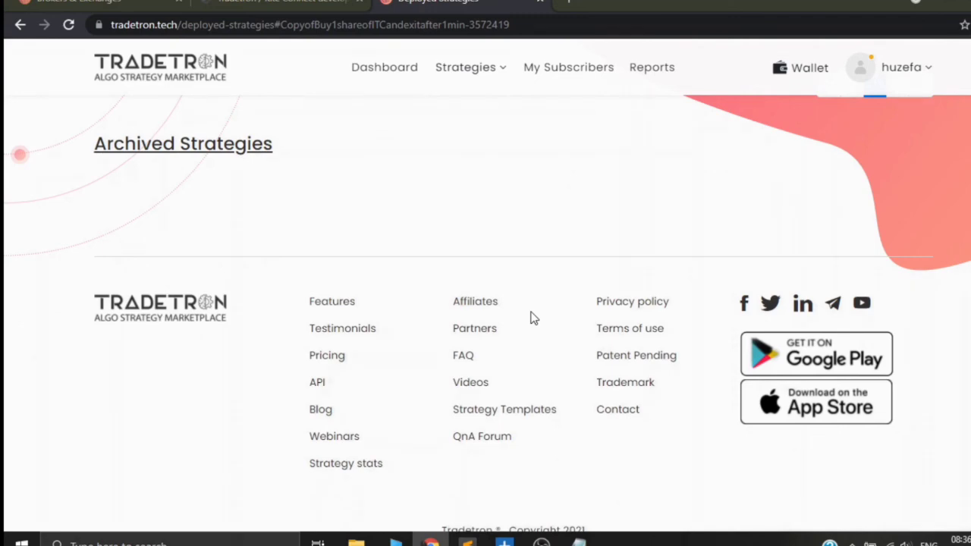
scroll(532, 318, "up", 4)
scroll(581, 310, "down", 4)
Step: Open the site's Contact page and look over the contact form
left_click(625, 411)
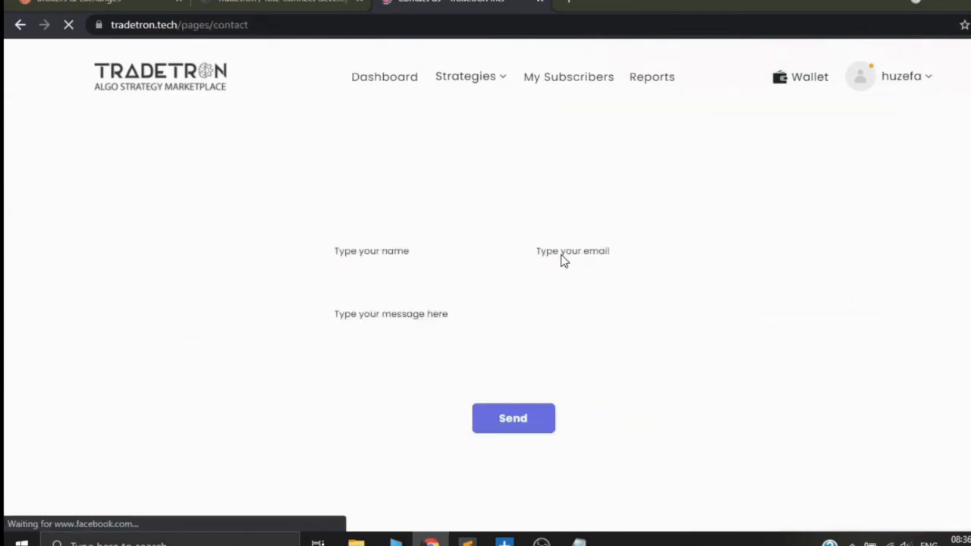
scroll(537, 267, "down", 2)
scroll(543, 294, "up", 1)
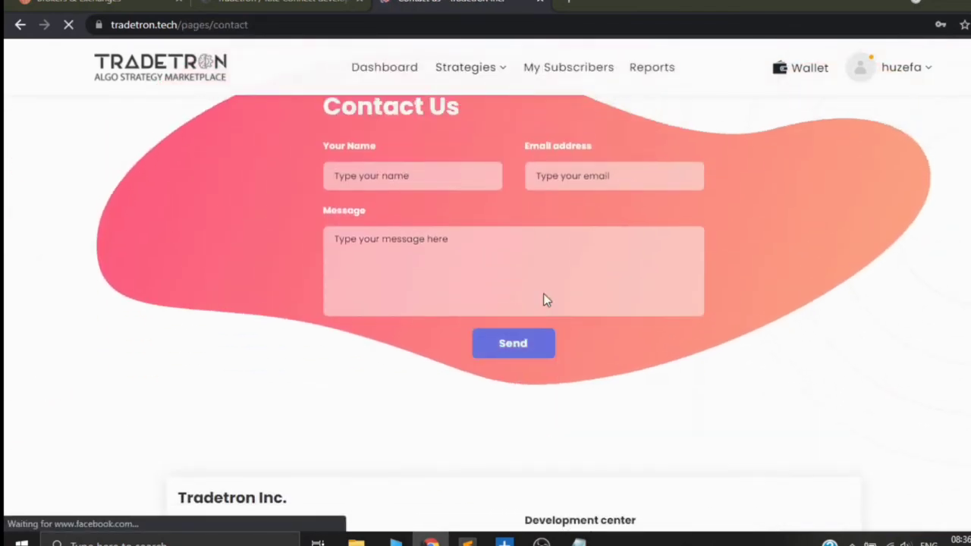